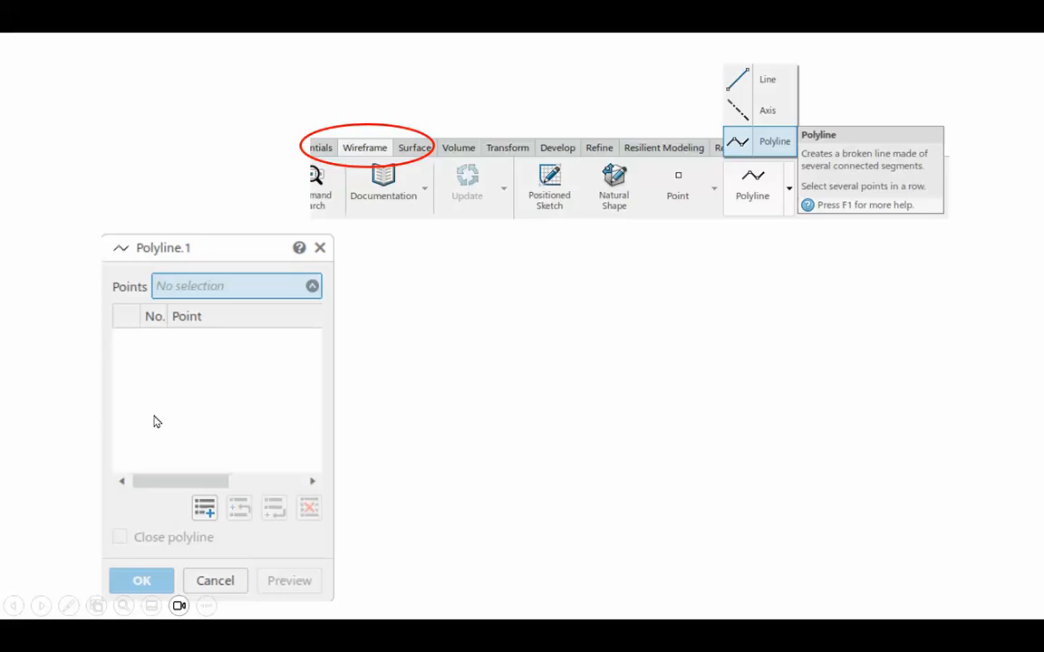
- End the slide show and switch to the 3DEXPERIENCE CATIA window with the empty 3D shape
left_click(487, 410)
left_click(486, 410)
left_click(486, 410)
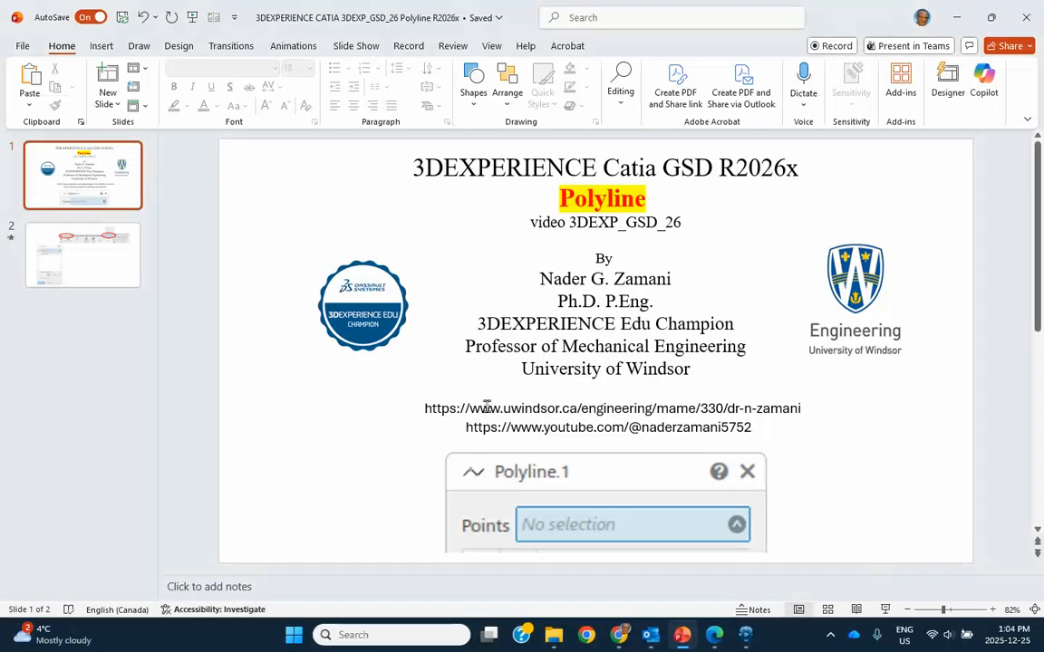
mouse_move(746, 633)
left_click(726, 608)
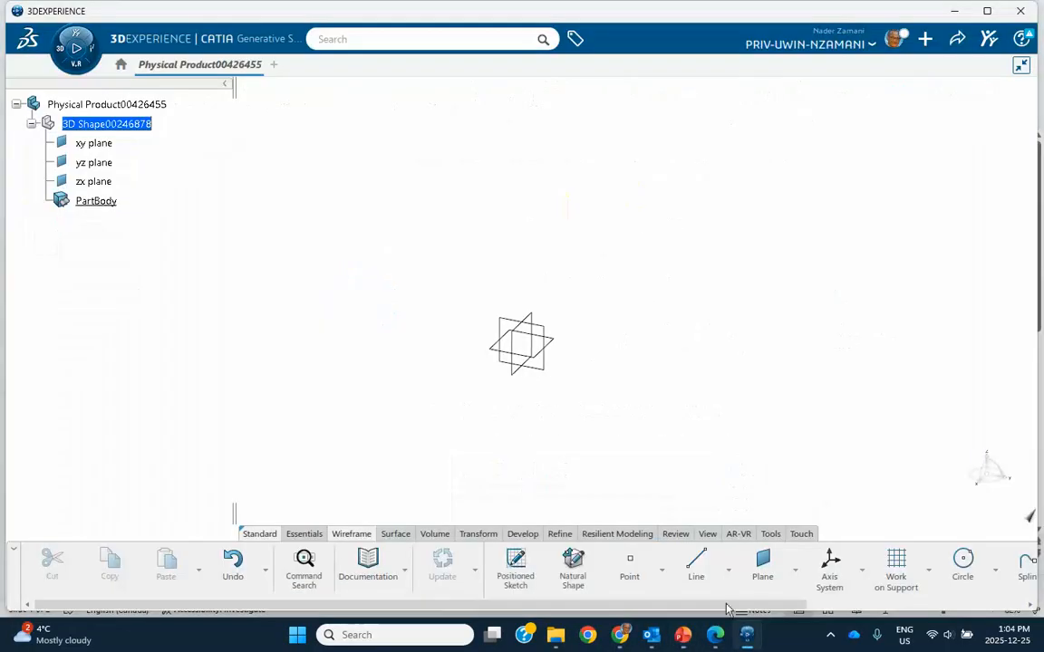
- Create an On plane point on the yz plane at about H -165 mm, V 85 mm
left_click(629, 566)
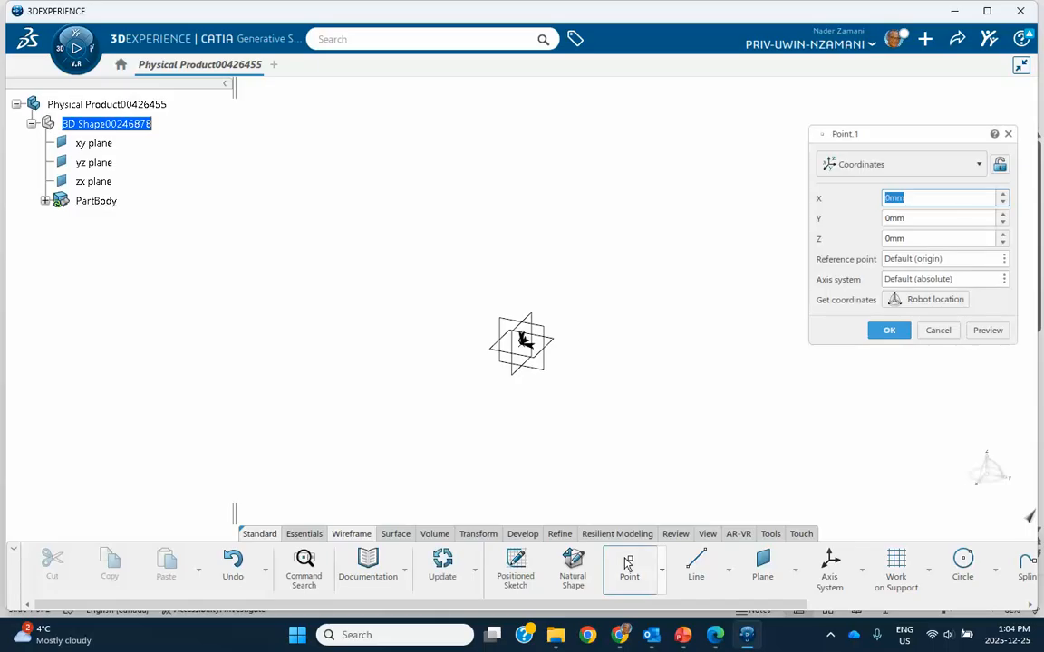
left_click(871, 167)
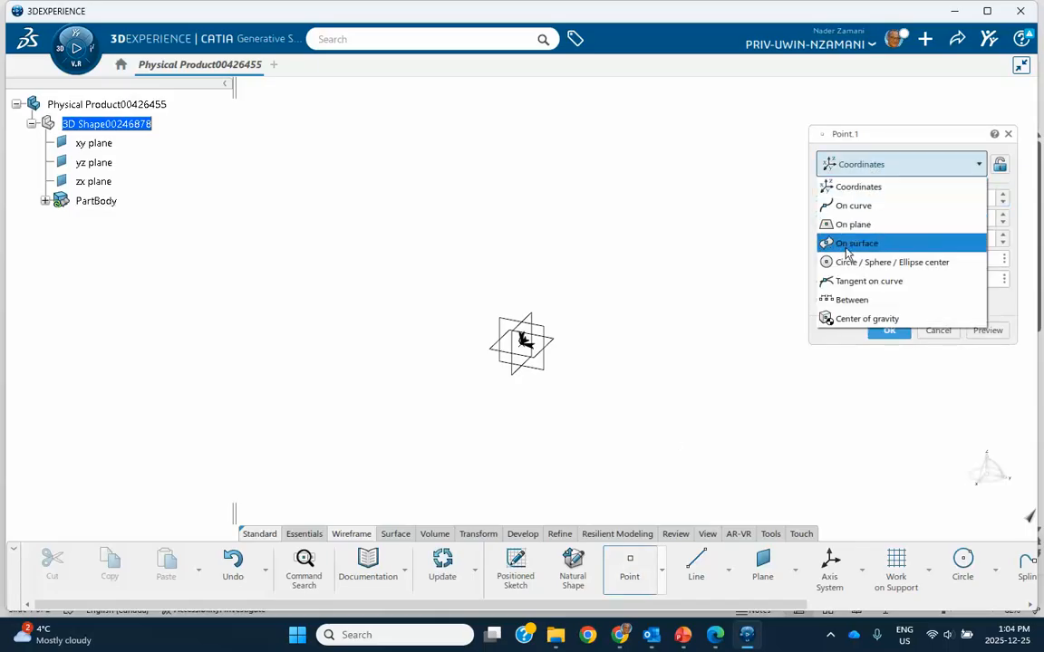
left_click(847, 224)
left_click(90, 162)
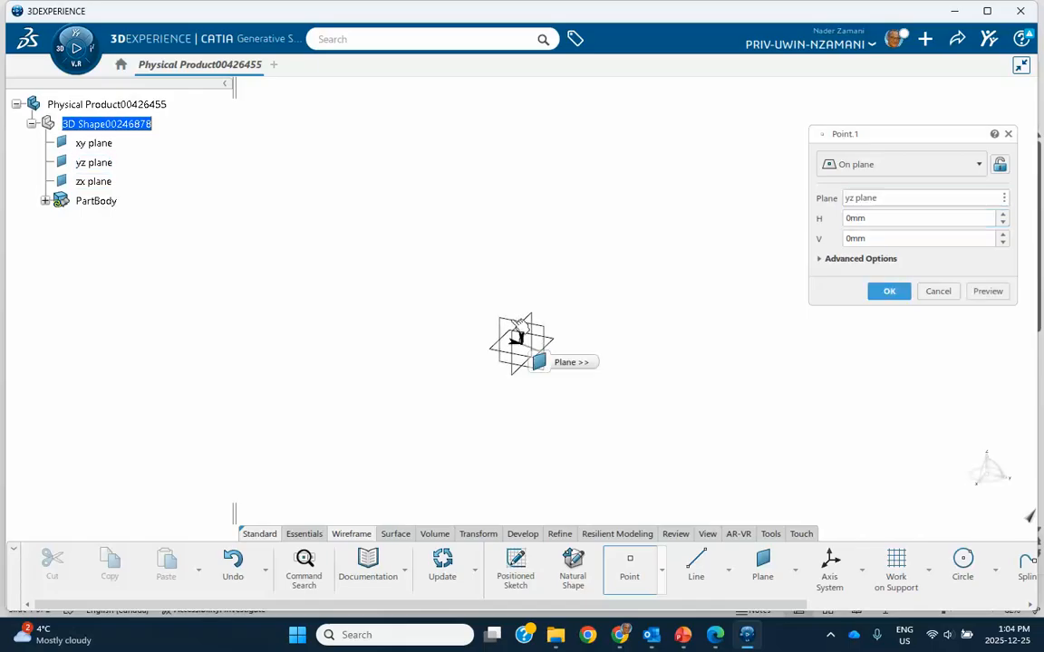
left_click(222, 133)
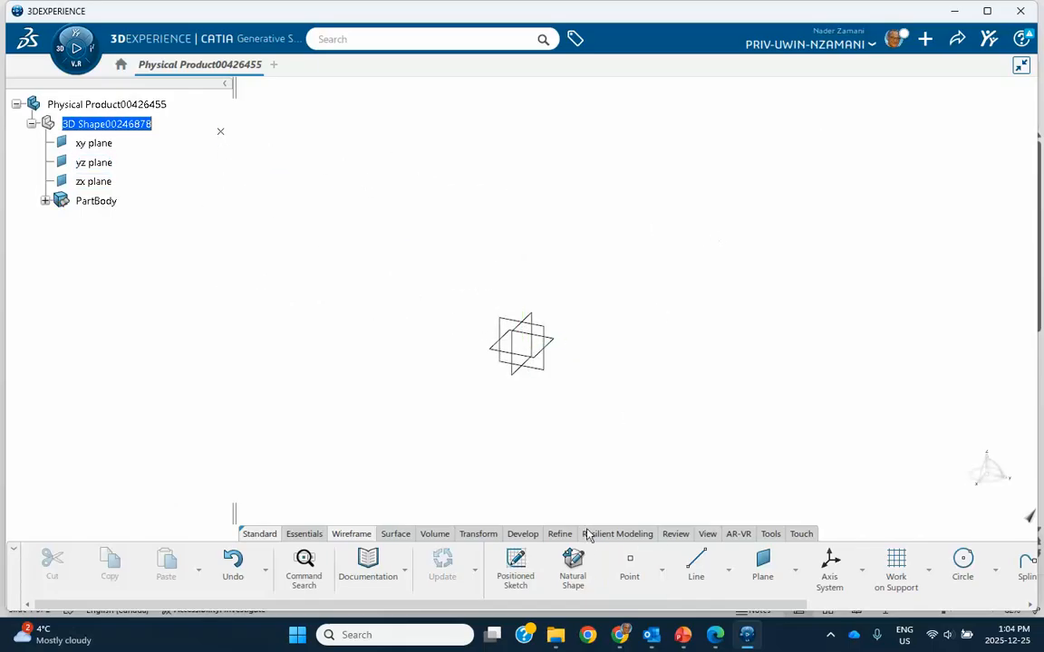
- Place one point on the zx plane at about H -275, V 71 mm and another on the xy plane at about H -35, V 149 mm
left_click(627, 566)
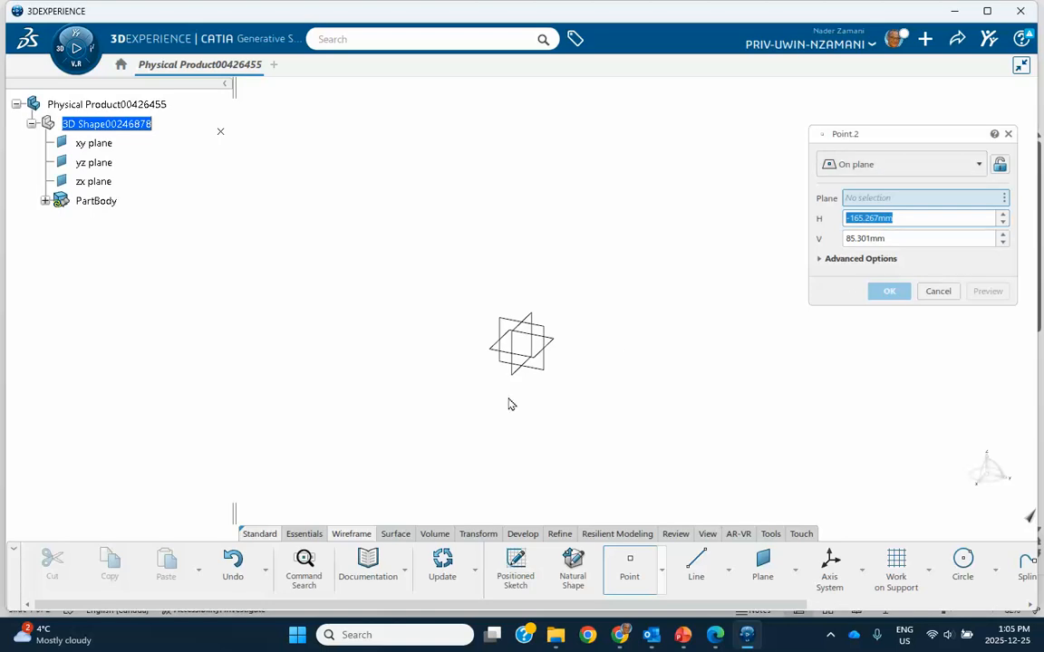
left_click(523, 364)
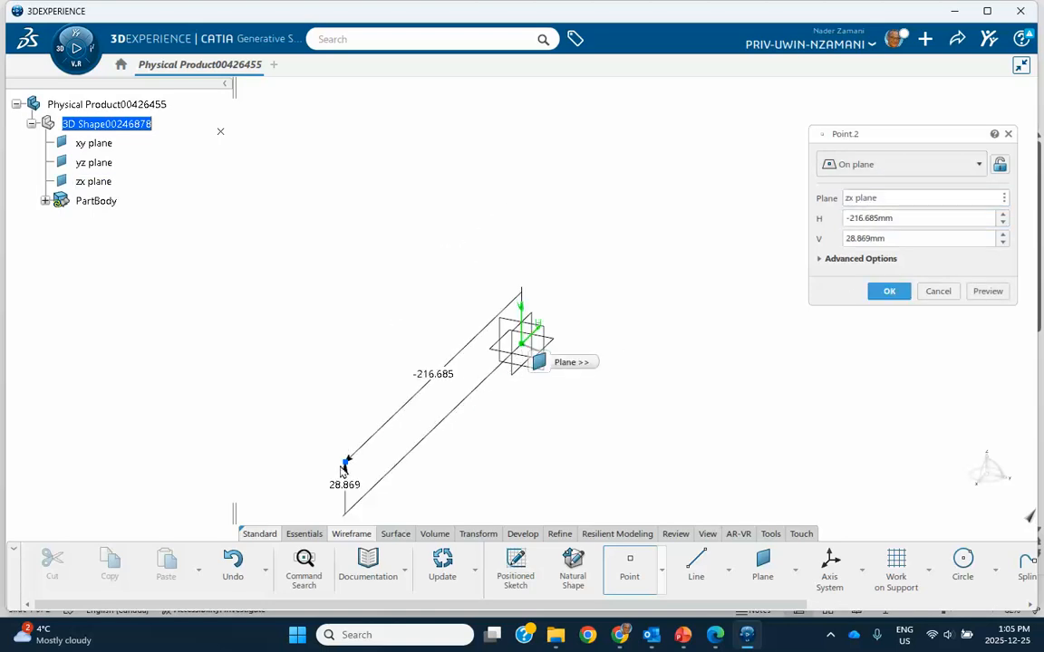
left_click(298, 433)
left_click(560, 347)
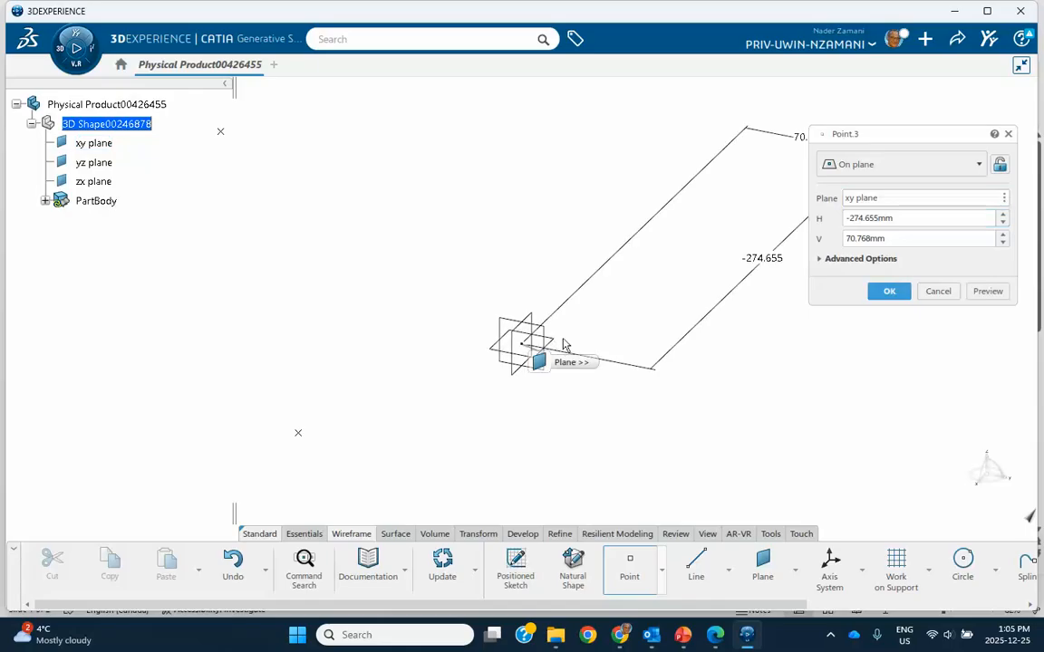
left_click(821, 369)
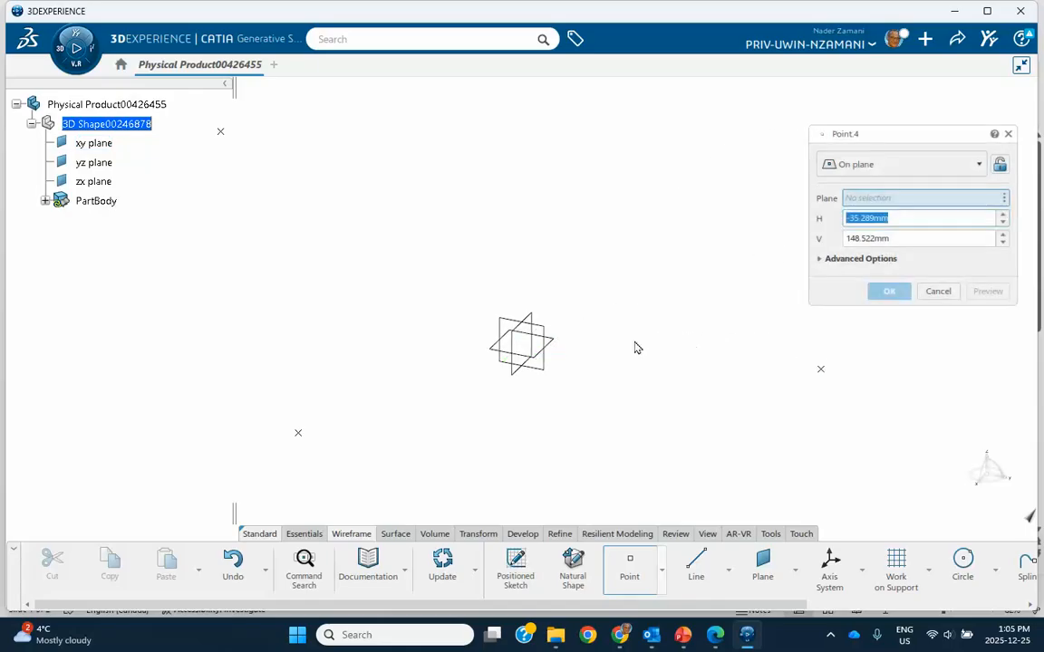
- Place a point on the zx plane at about H 164, V 47 mm and one on the yz plane at about H -41, V 104 mm
left_click(527, 348)
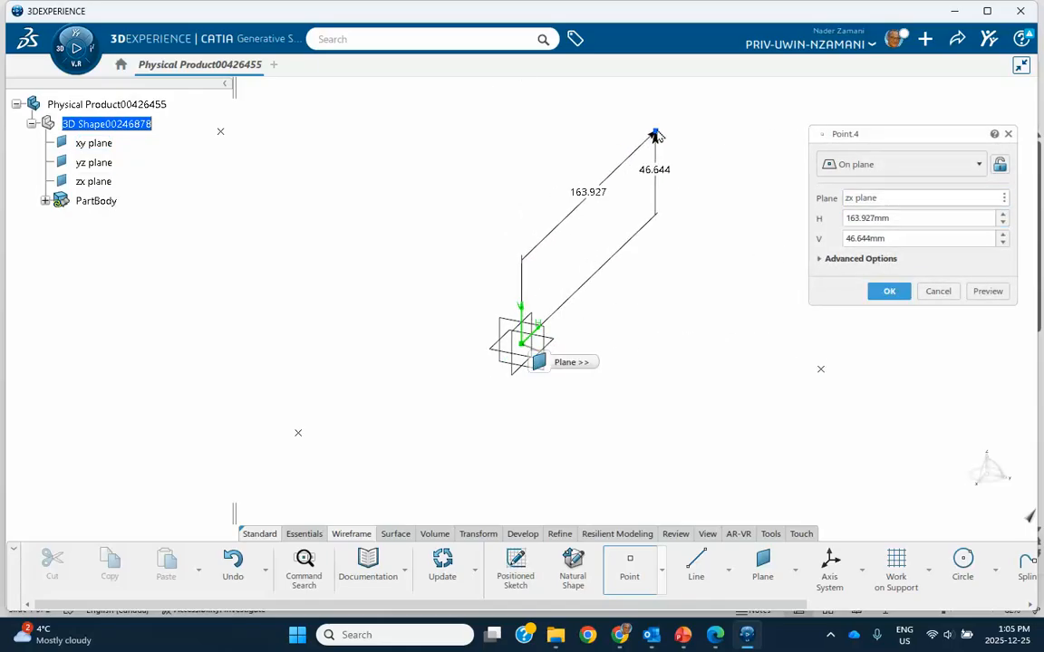
left_click(655, 132)
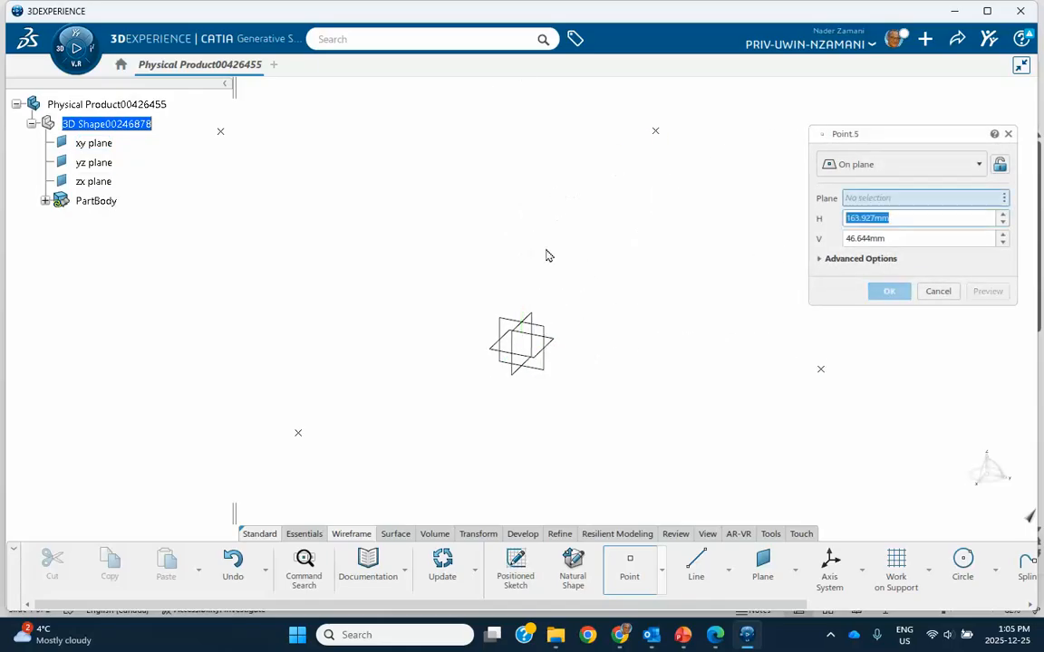
left_click(509, 332)
left_click(447, 143)
left_click(936, 294)
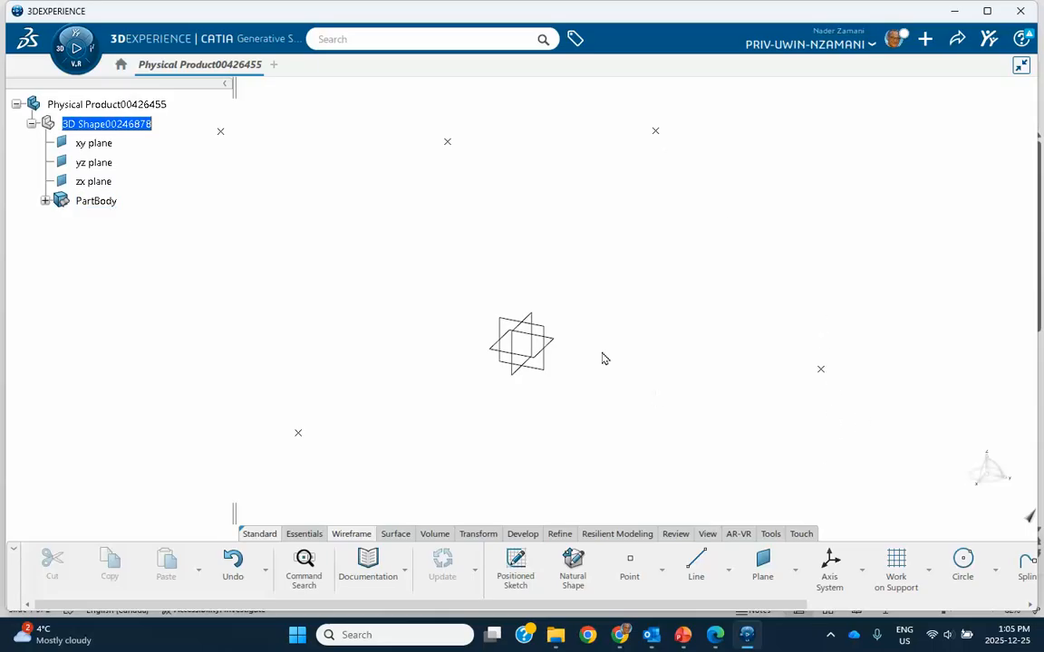
- Define a polyline through the five points in the order Point.1, Point.5, Point.4, Point.3, Point.2
middle_click_drag(648, 306, 672, 403)
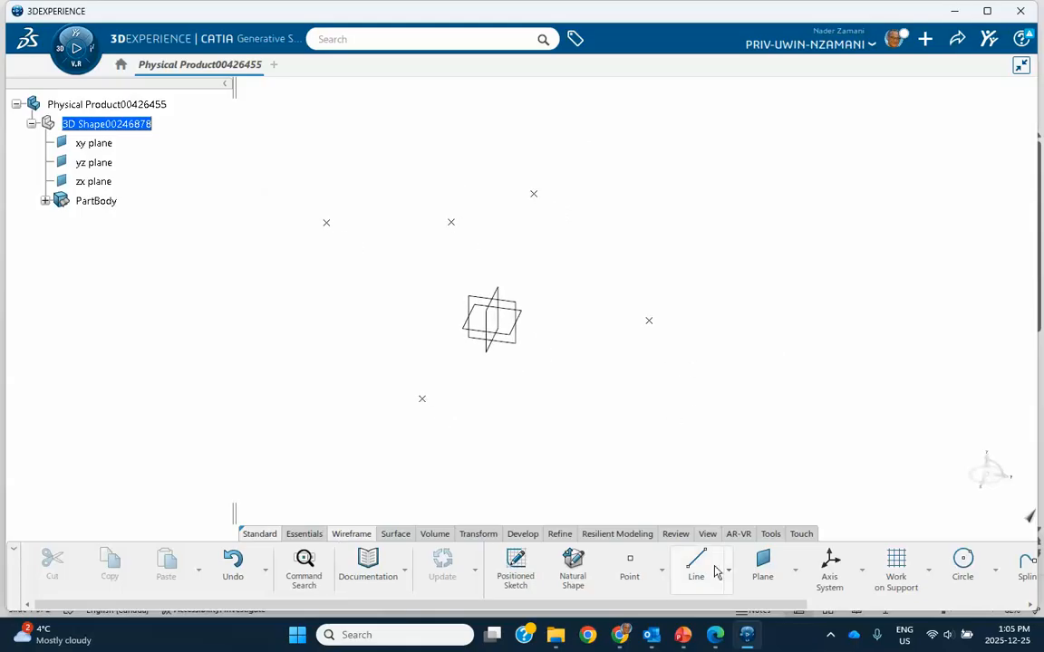
left_click(728, 570)
left_click(710, 526)
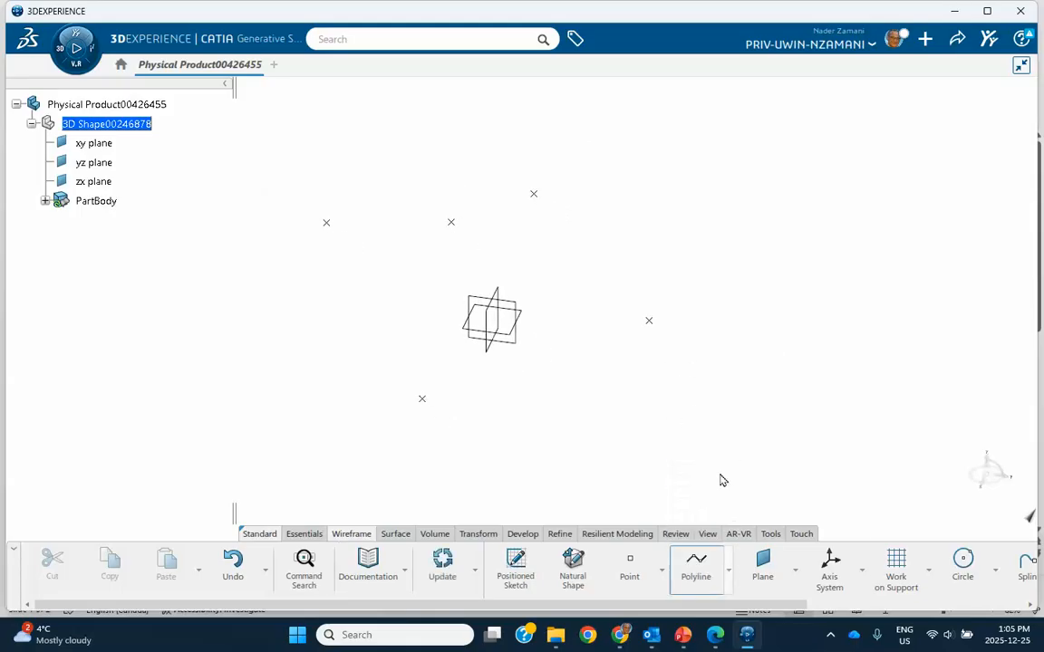
middle_click_drag(580, 281, 468, 332)
left_click_drag(794, 161, 706, 170)
left_click_drag(881, 223, 968, 224)
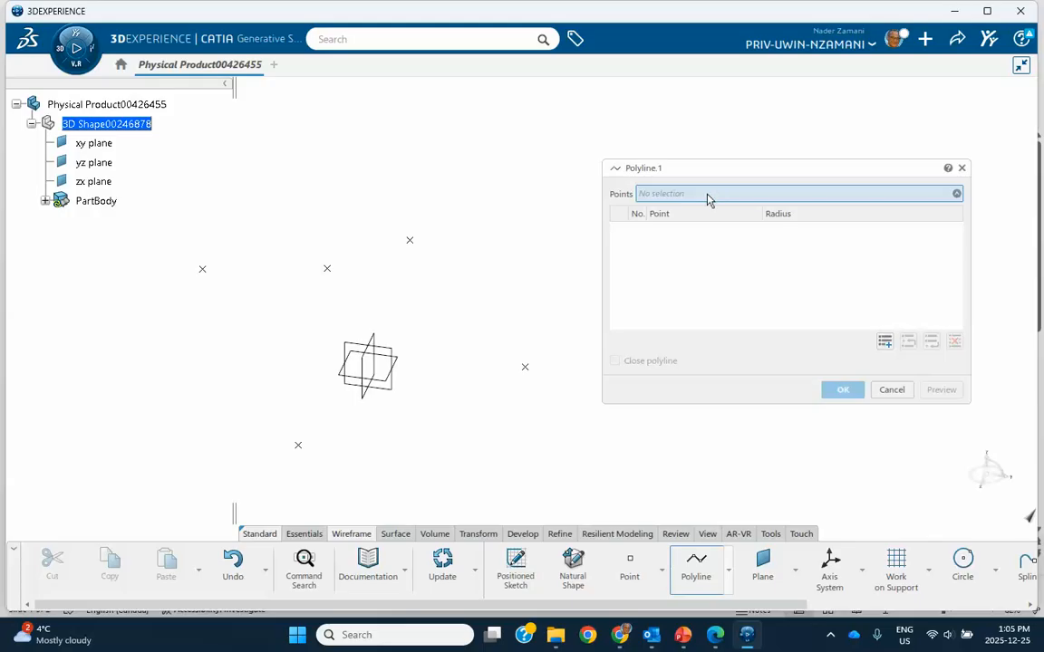
left_click(205, 271)
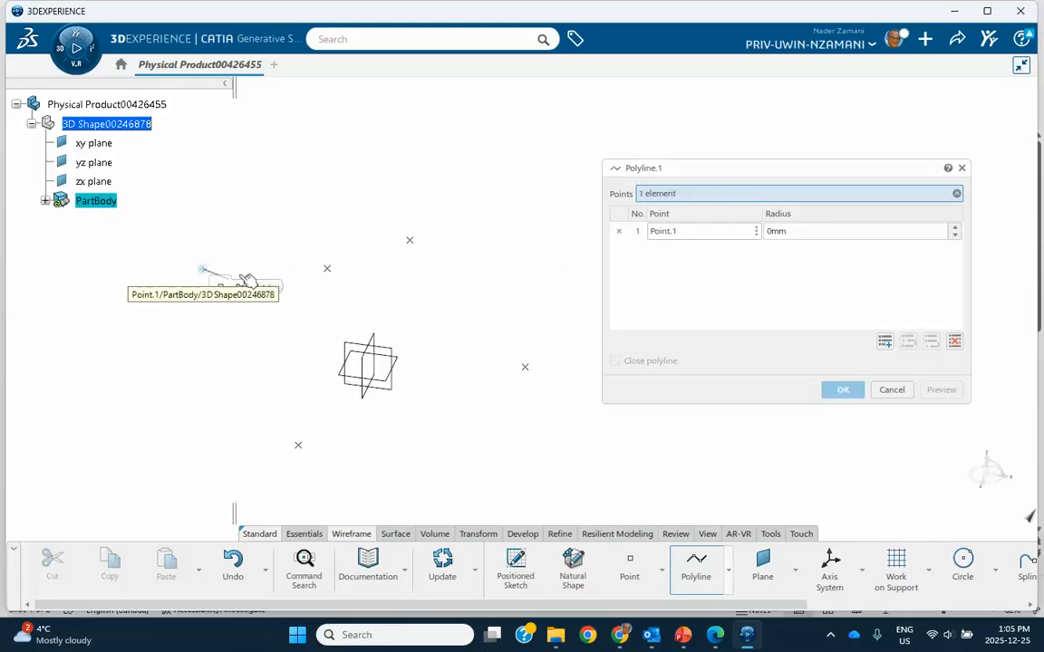
left_click(328, 270)
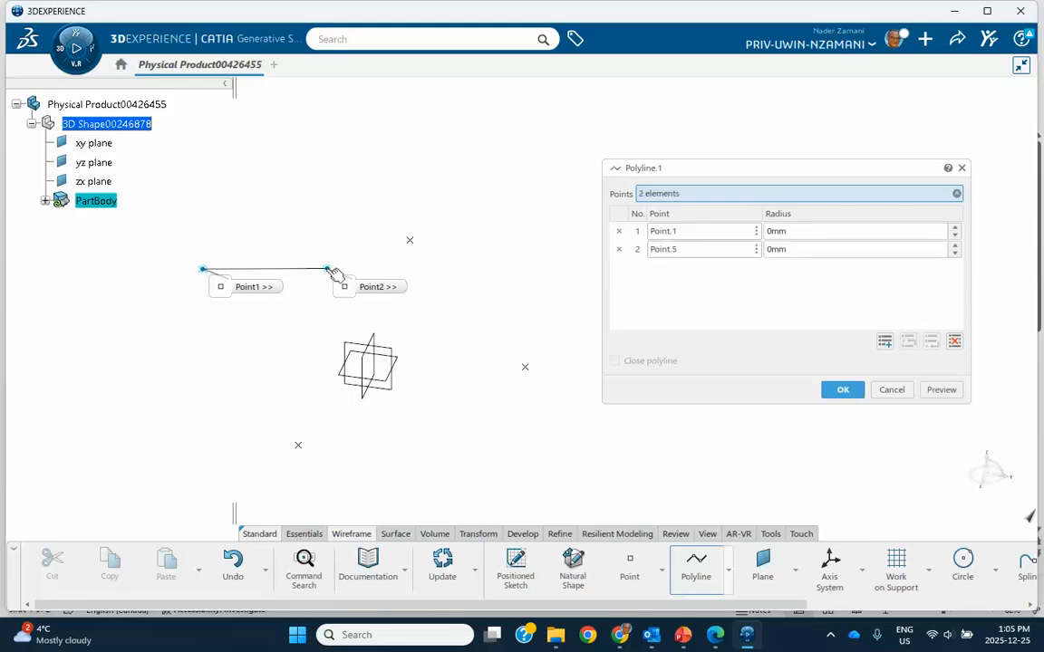
left_click(410, 241)
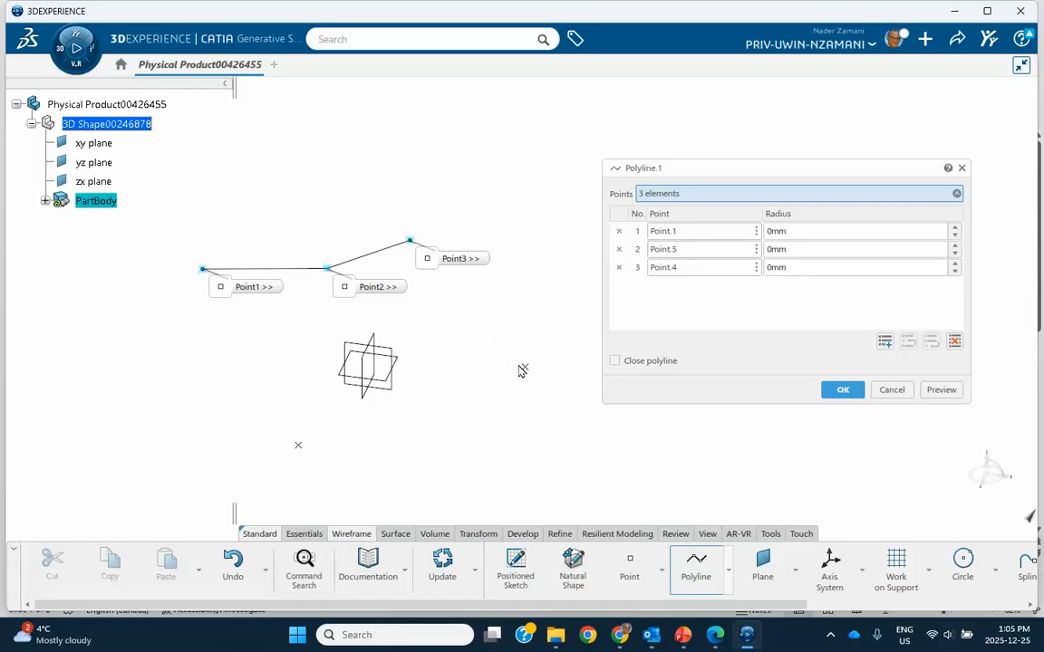
left_click(524, 366)
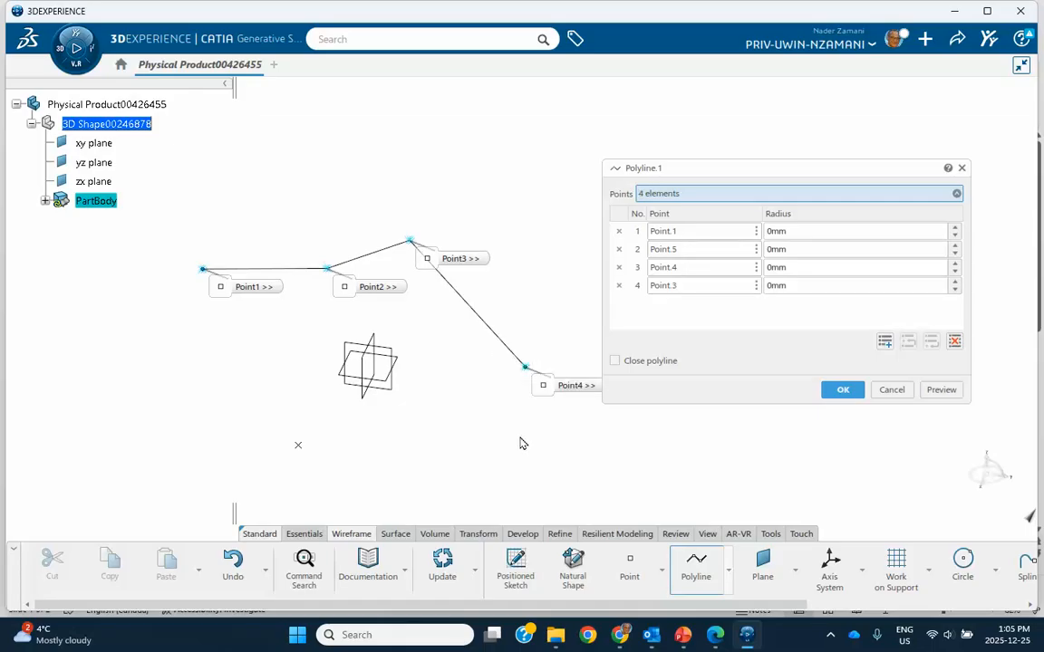
left_click(298, 444)
middle_click_drag(533, 441, 507, 388)
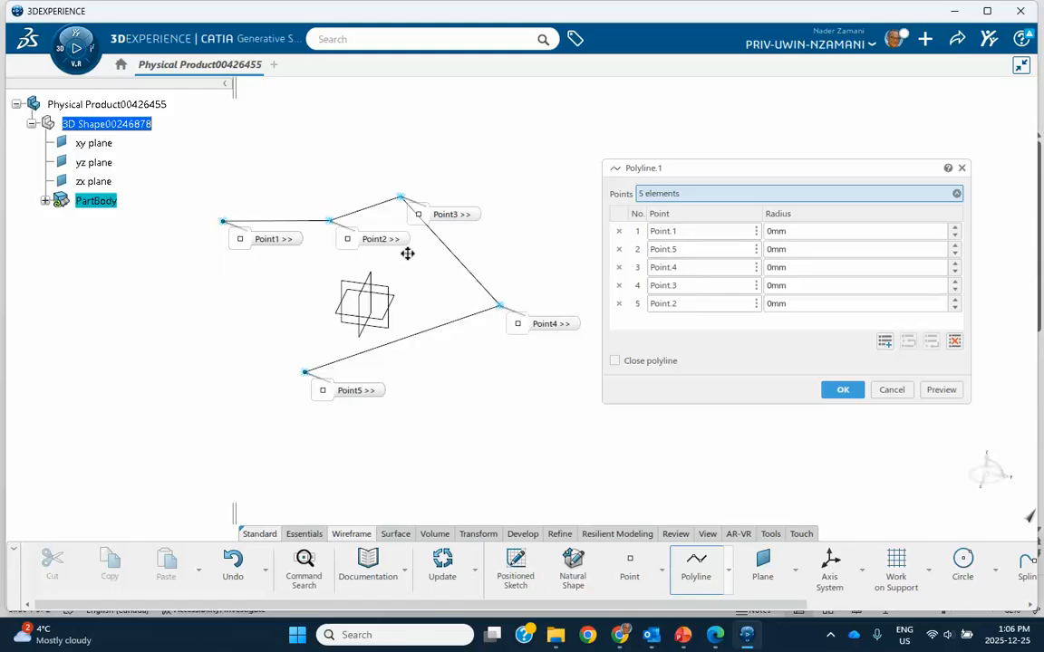
- Insert a new polyline vertex after Point.5 and create its point on the xy plane at about H 139 mm, V -232 mm
left_click(688, 254)
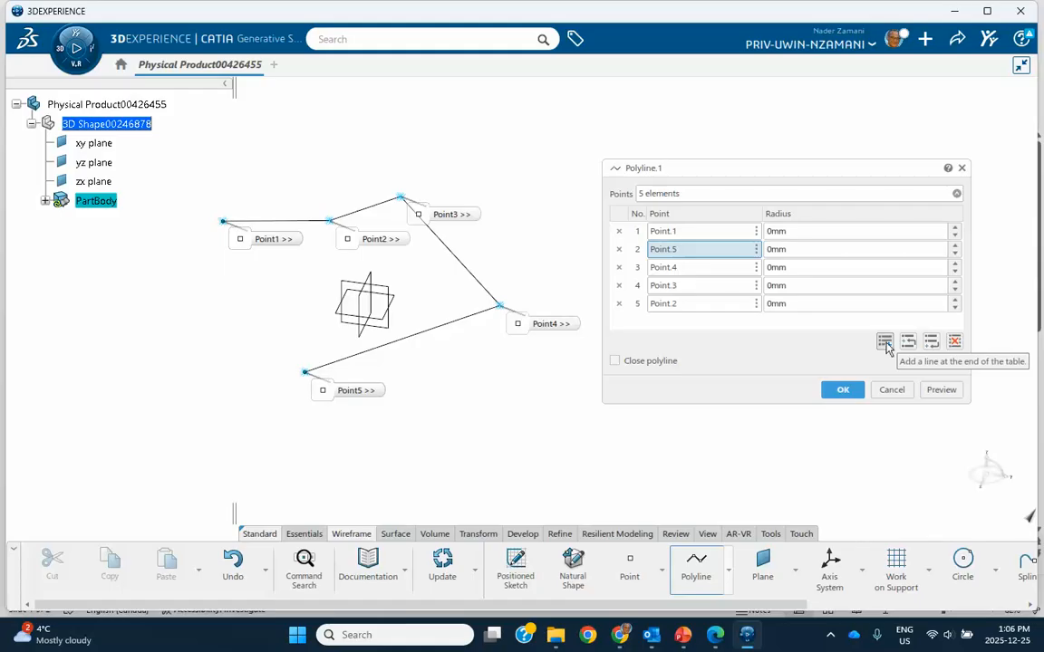
left_click(932, 350)
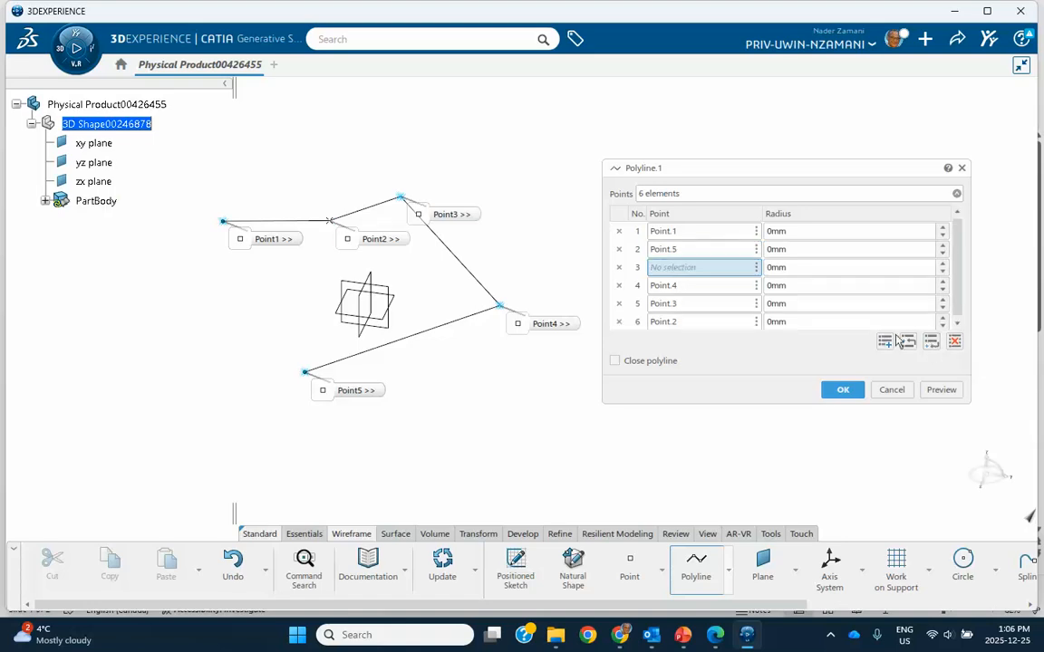
left_click(757, 270)
mouse_move(756, 273)
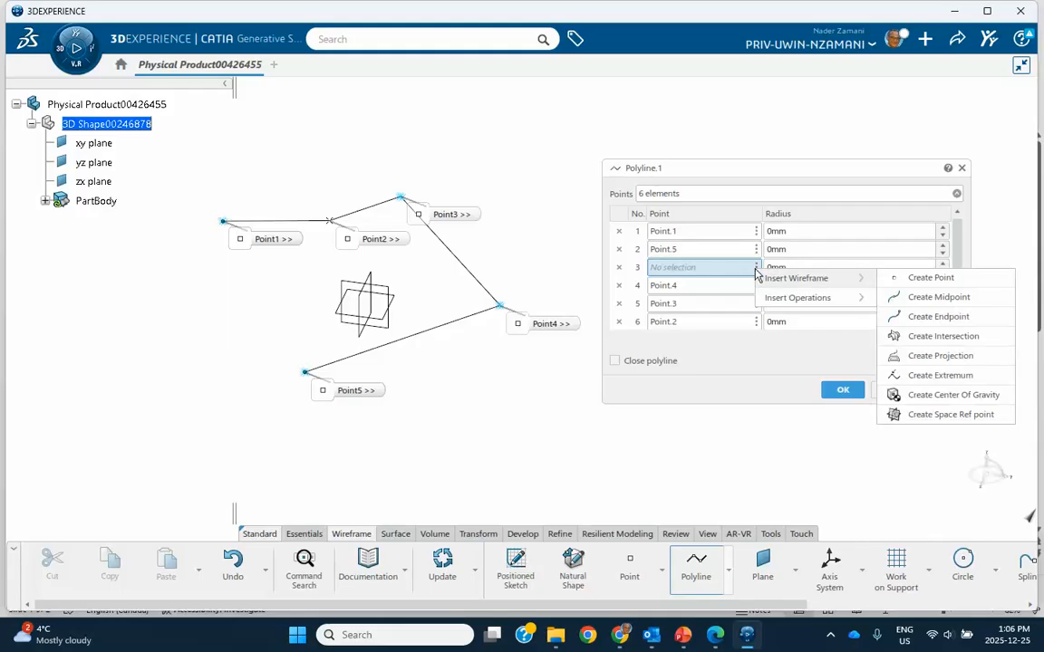
left_click(929, 278)
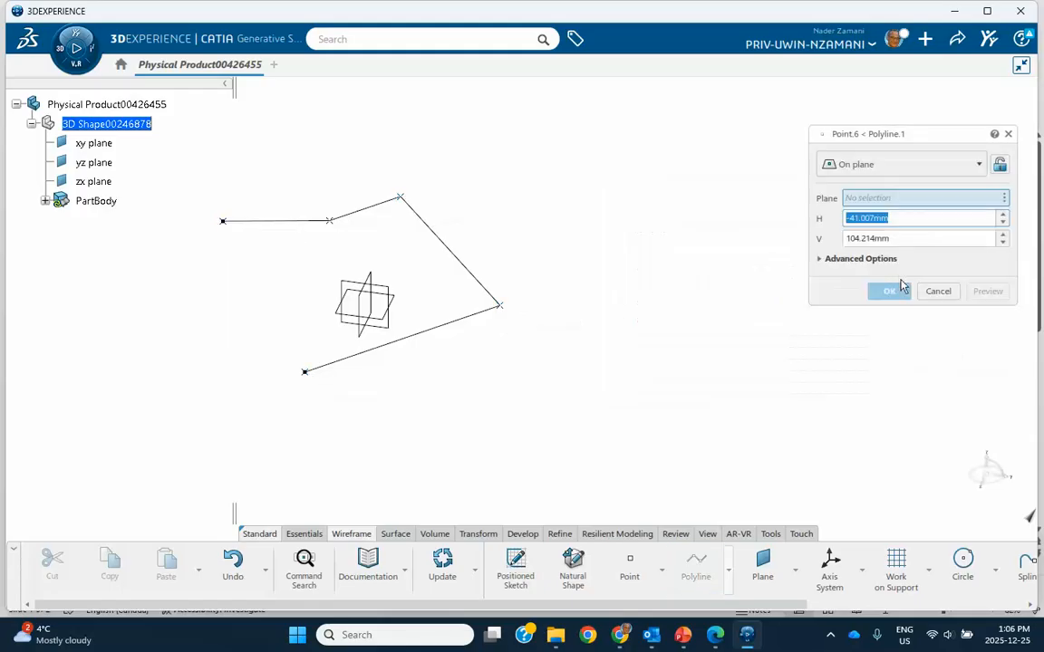
left_click(373, 321)
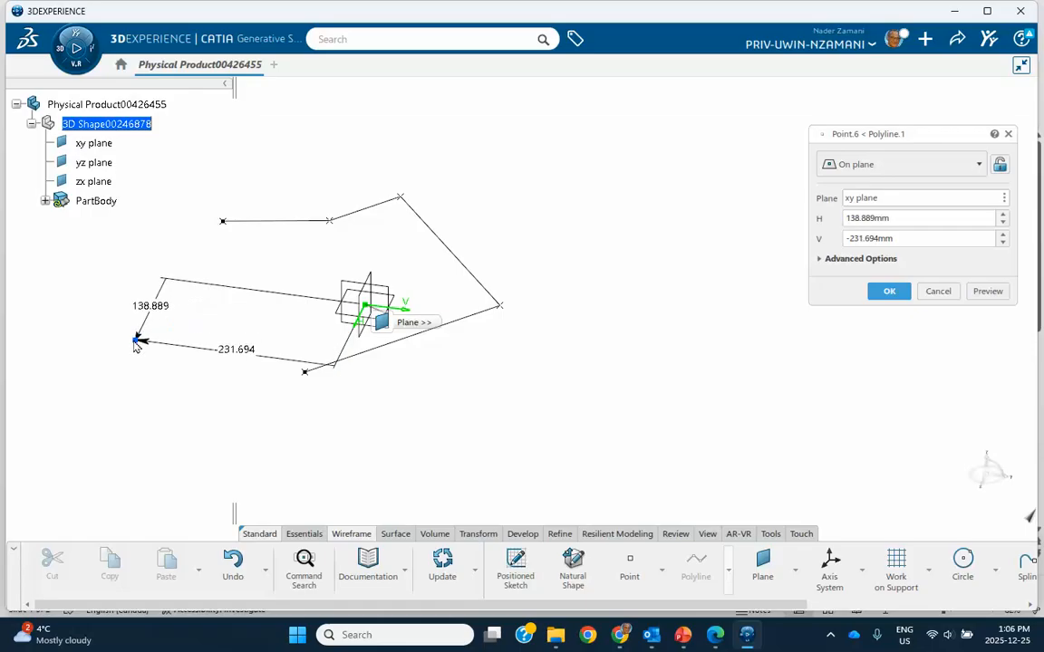
left_click(136, 342)
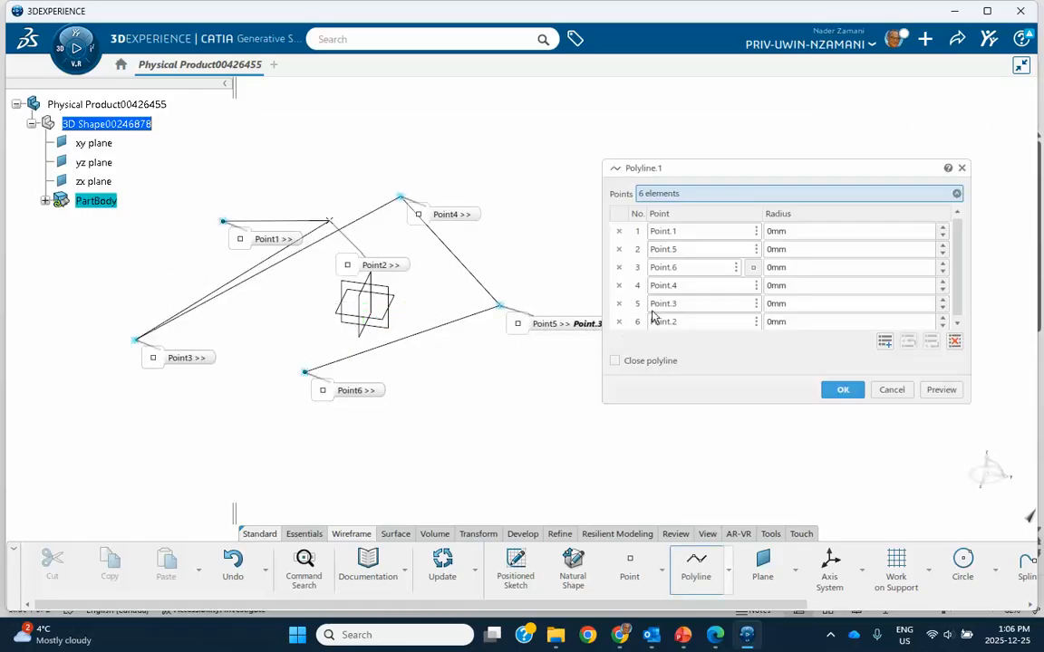
- Remove the inserted Point.6 from the polyline's point list and complete the polyline
middle_click_drag(515, 243, 373, 243)
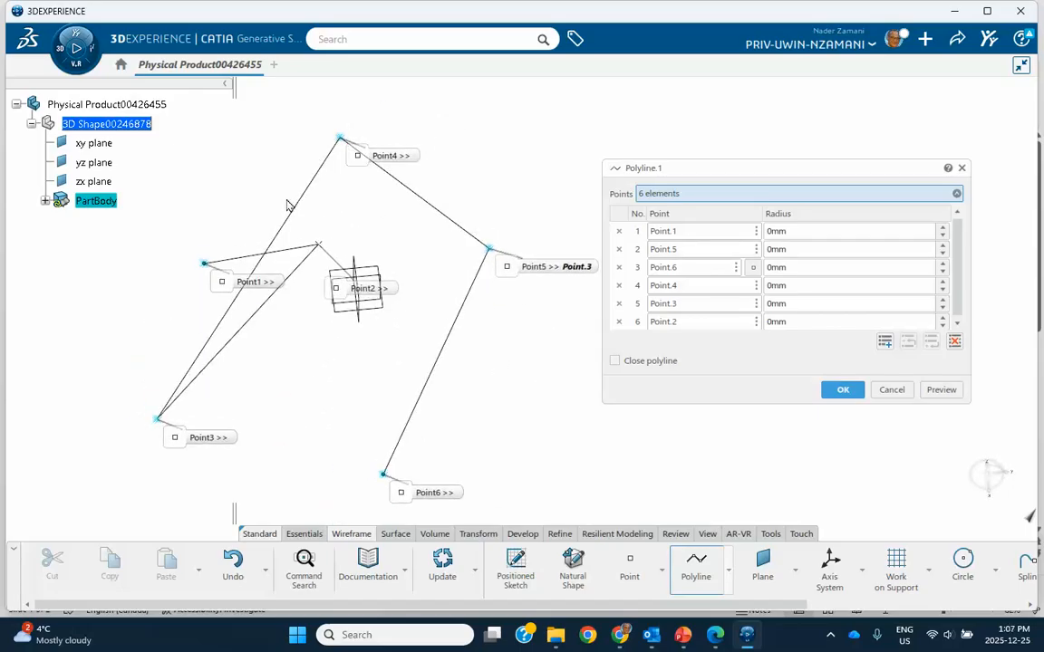
mouse_move(403, 344)
middle_mouse_down()
mouse_move(397, 380)
mouse_move(400, 365)
middle_mouse_up()
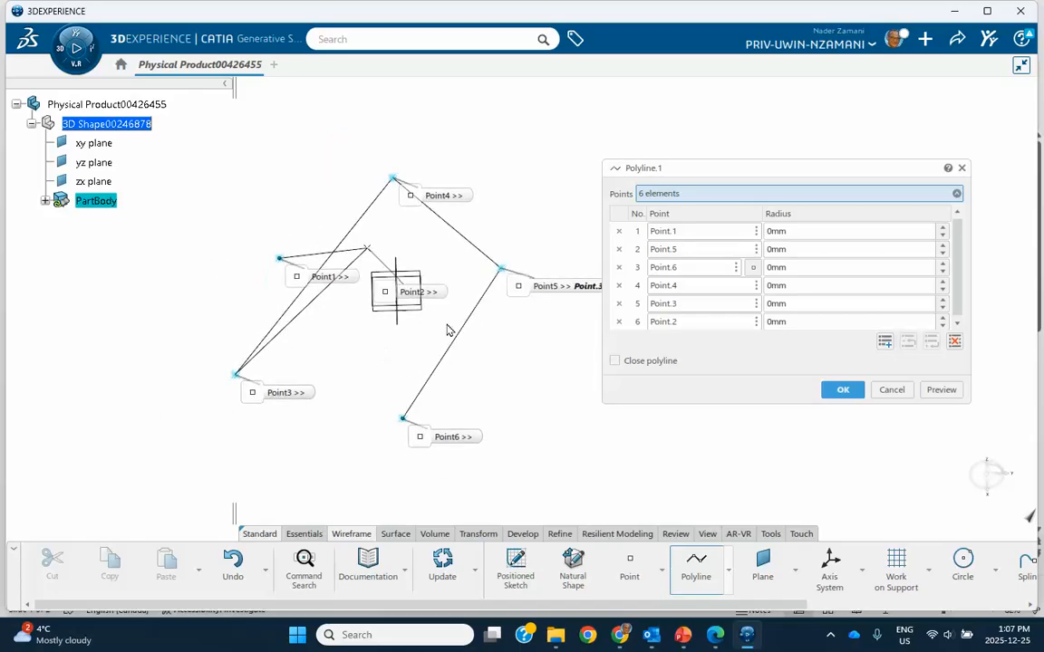
left_click(620, 269)
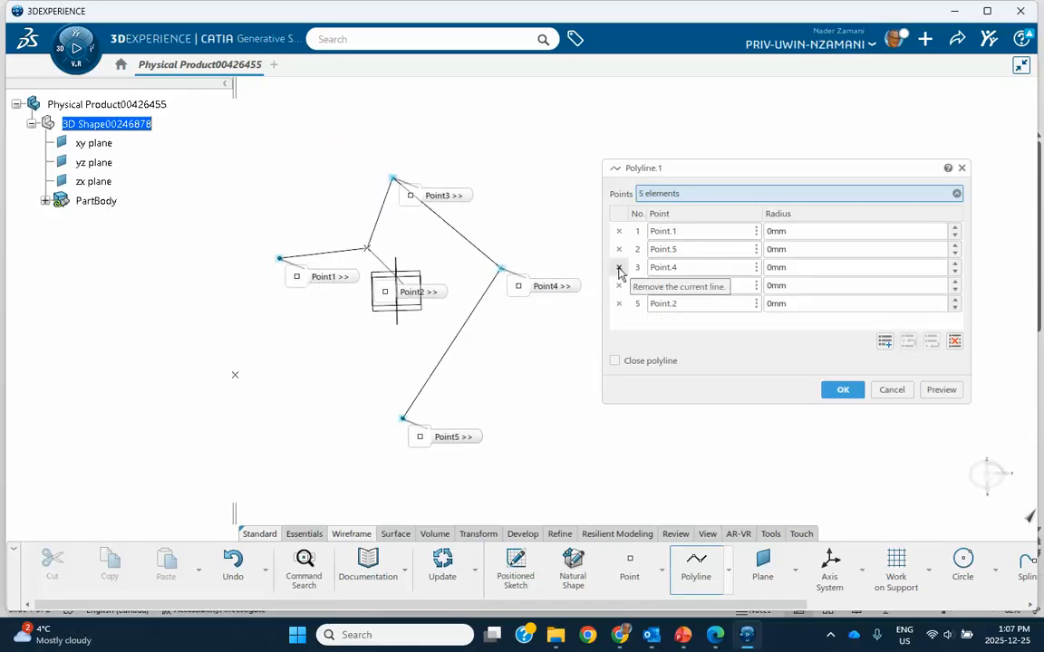
middle_click_drag(472, 368, 358, 295)
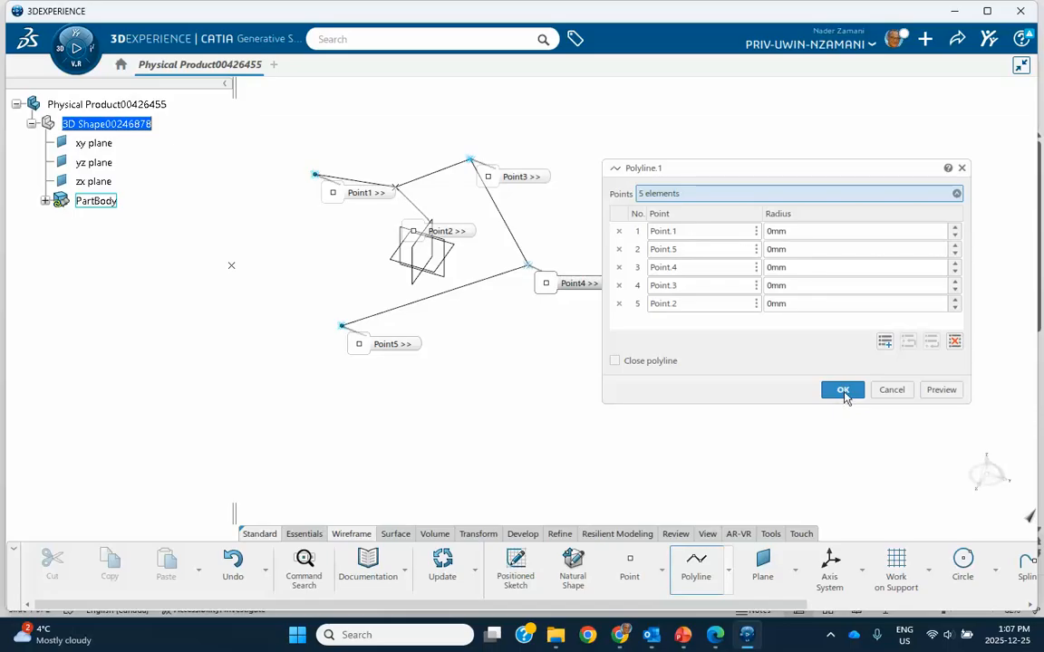
left_click(843, 390)
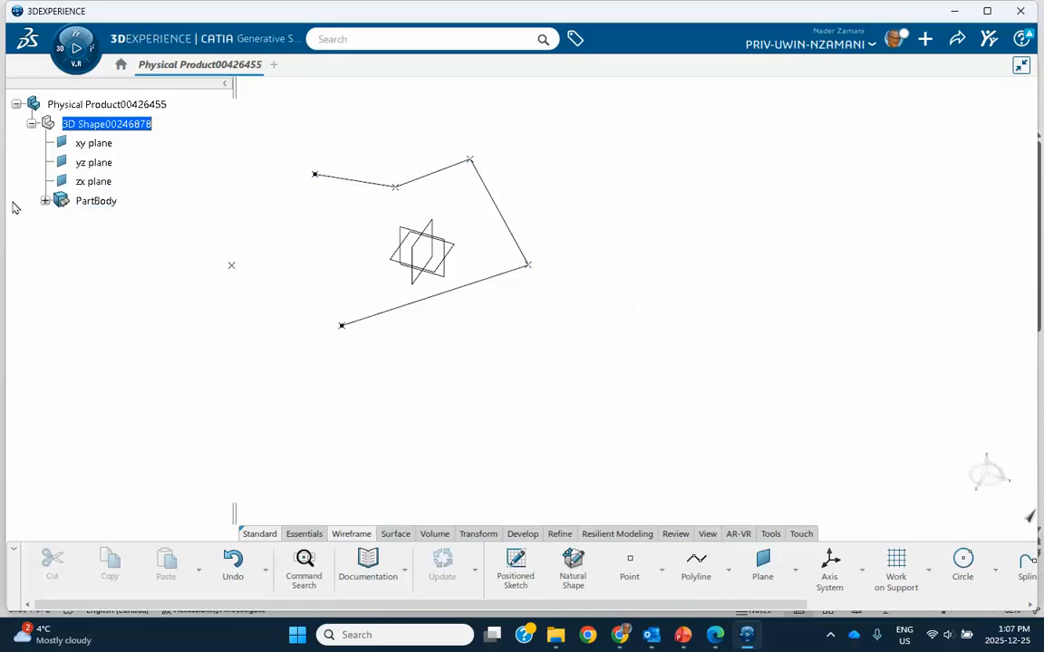
- Open the existing polyline from PartBody for editing and insert an empty entry after Point.1 in its point list
left_click(45, 201)
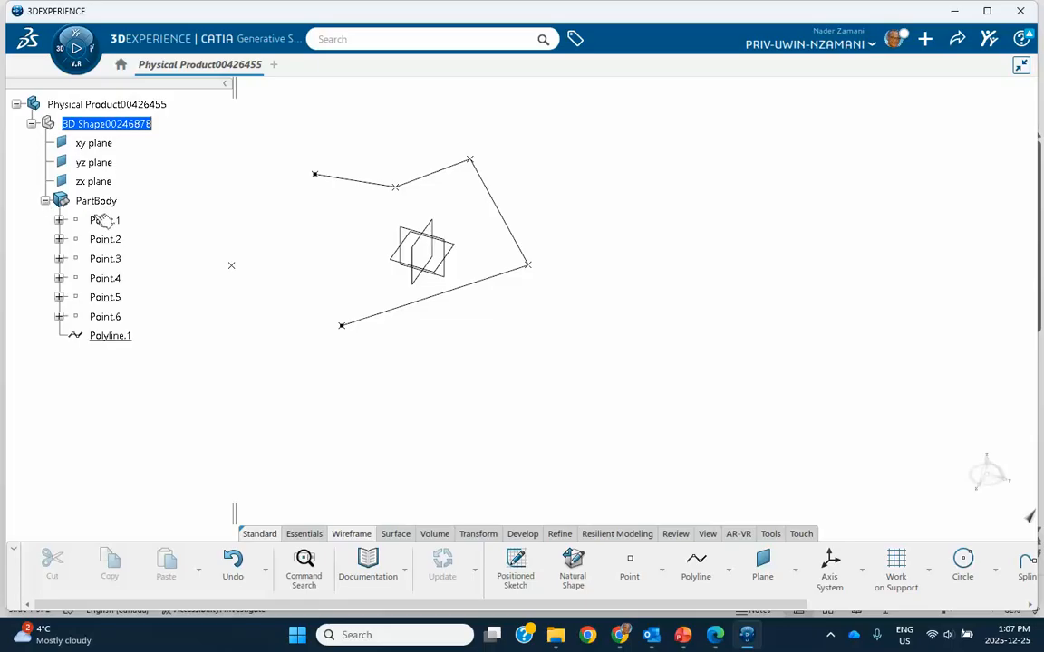
double_click(107, 335)
middle_click_drag(349, 443, 379, 429)
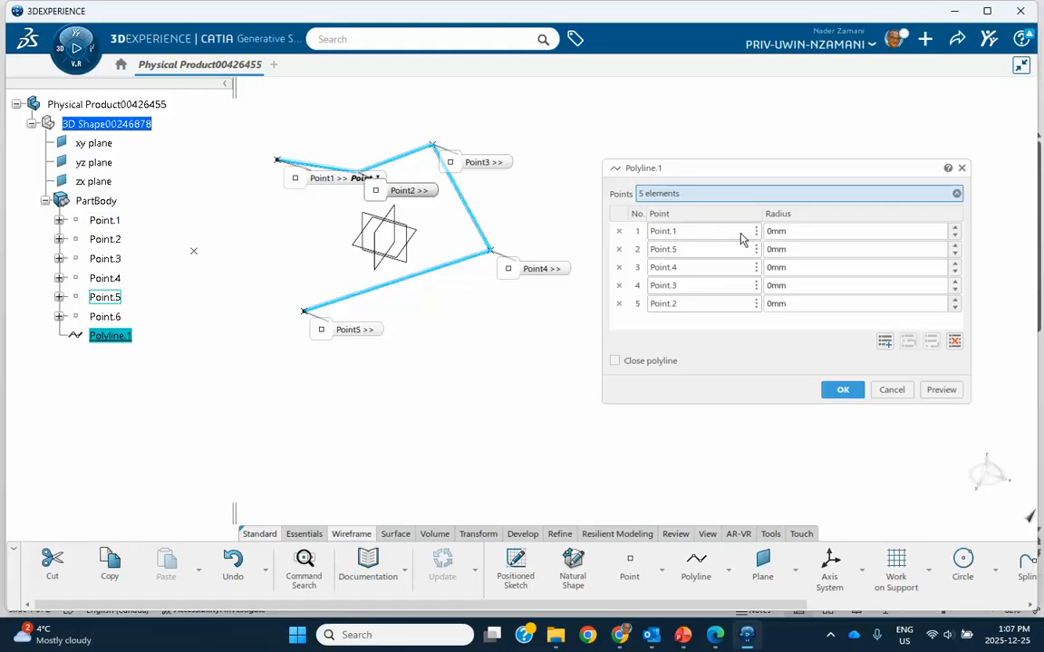
left_click(677, 234)
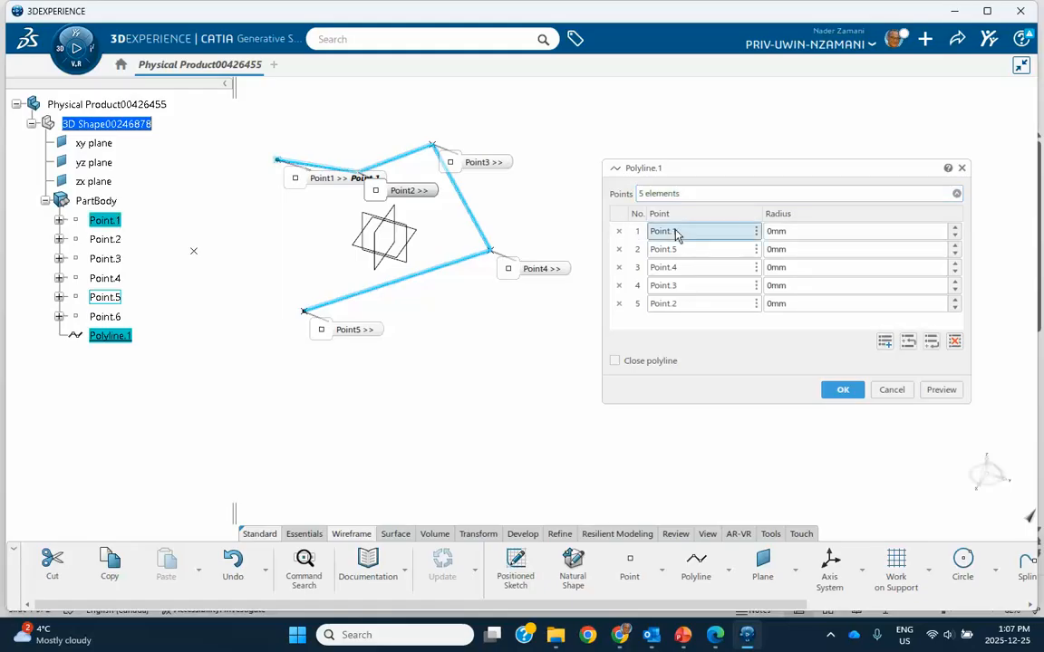
left_click(908, 342)
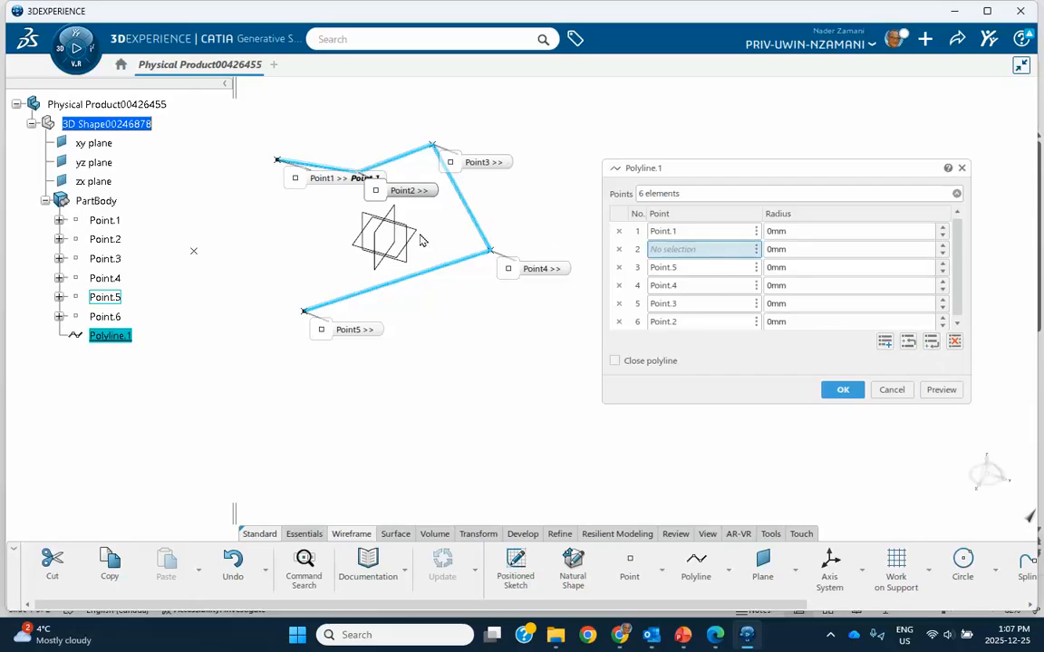
- Create the new vertex as an on-plane point on the xy plane, slightly above the Point.1–Point.5 segment, and complete the polyline
left_click(756, 250)
mouse_move(815, 258)
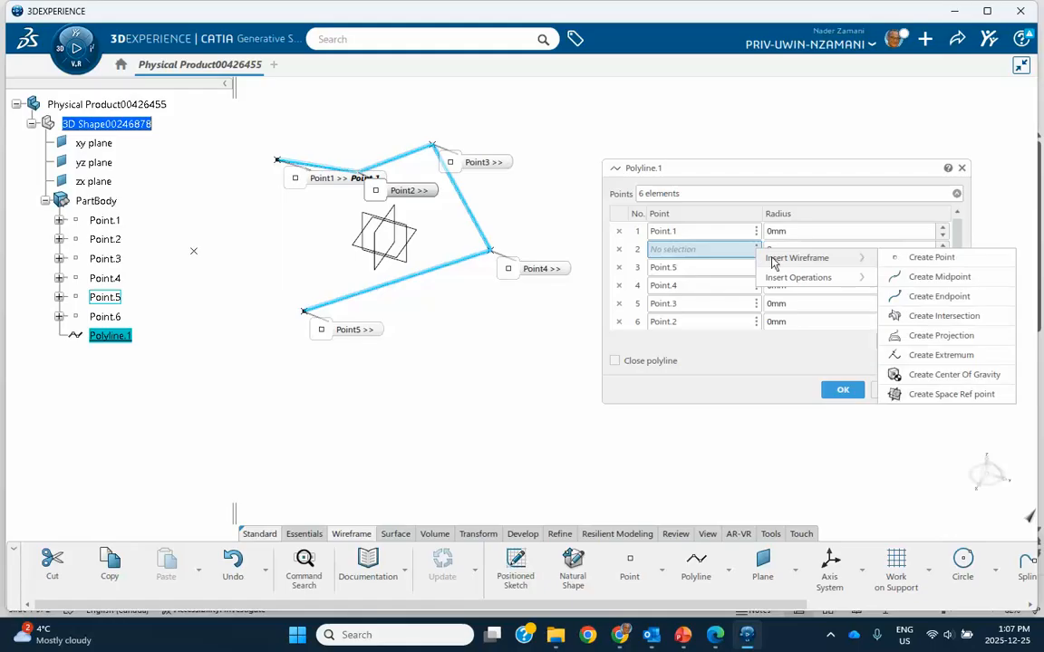
left_click(930, 258)
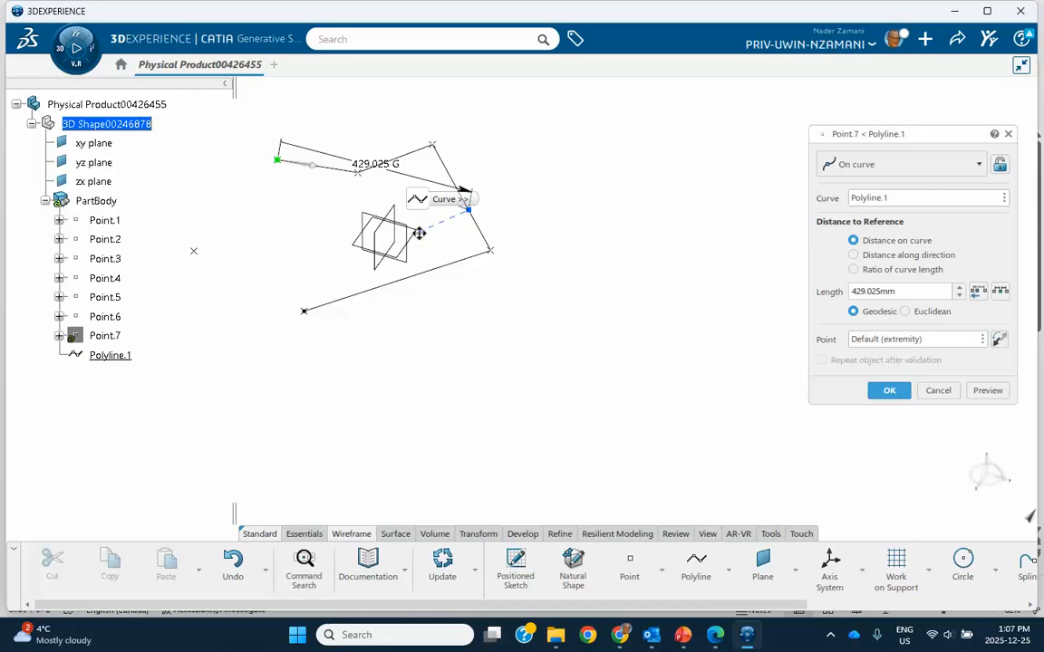
left_click(873, 167)
left_click(872, 167)
left_click(873, 167)
left_click(861, 227)
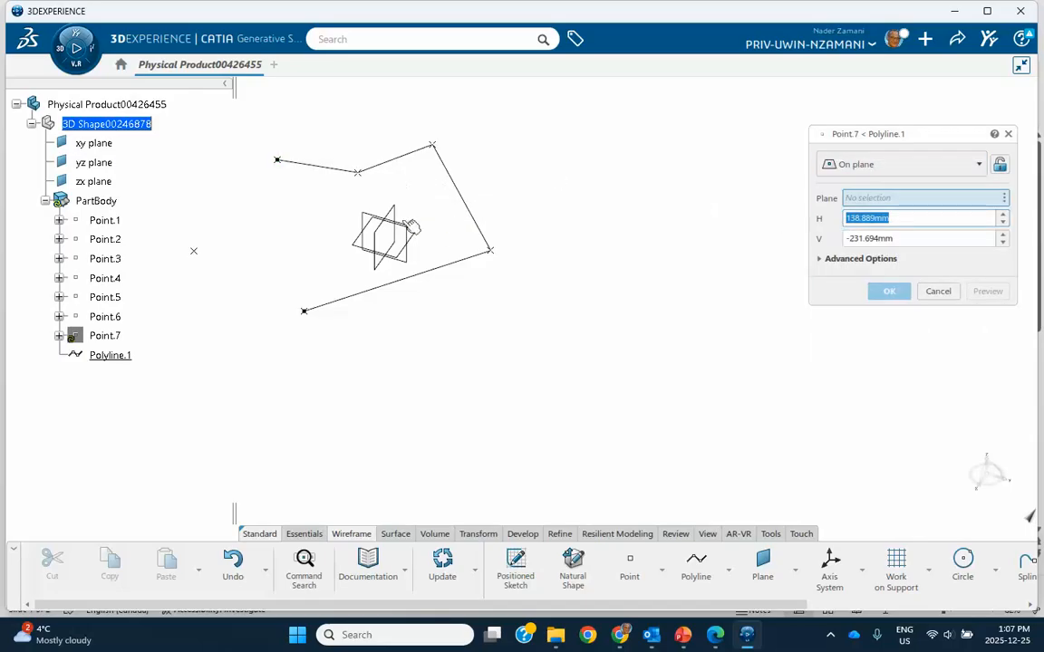
left_click(381, 233)
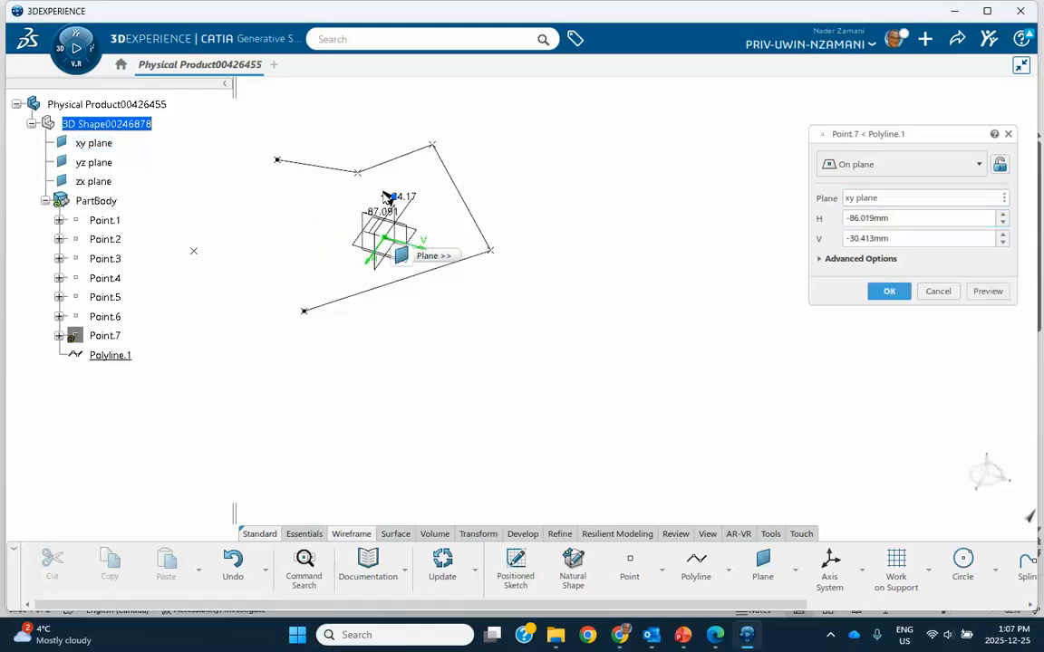
left_click(328, 161)
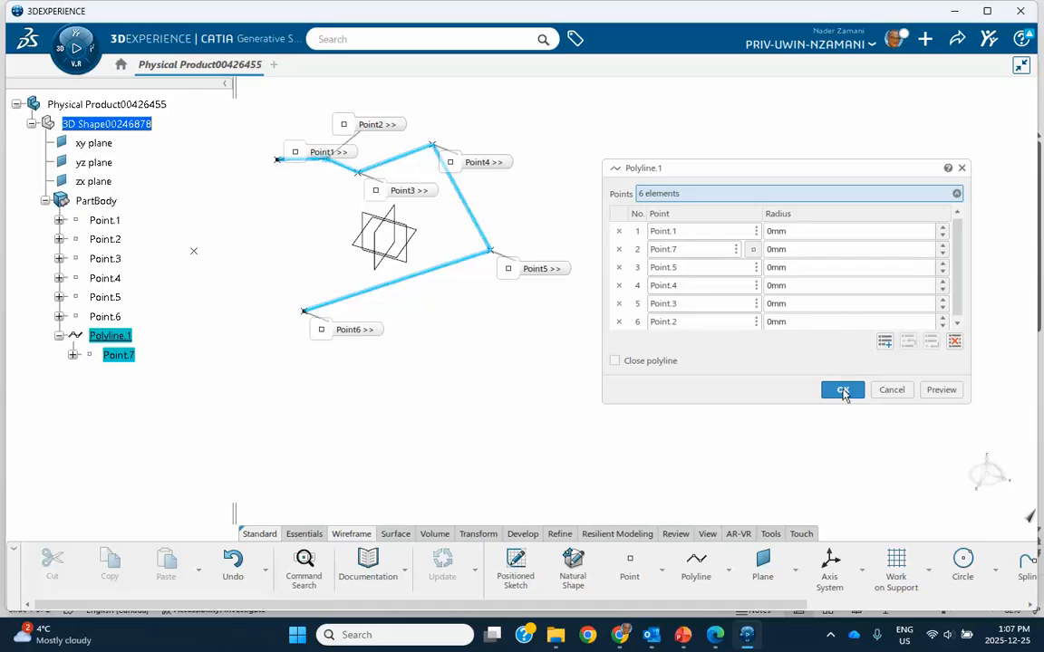
left_click(843, 393)
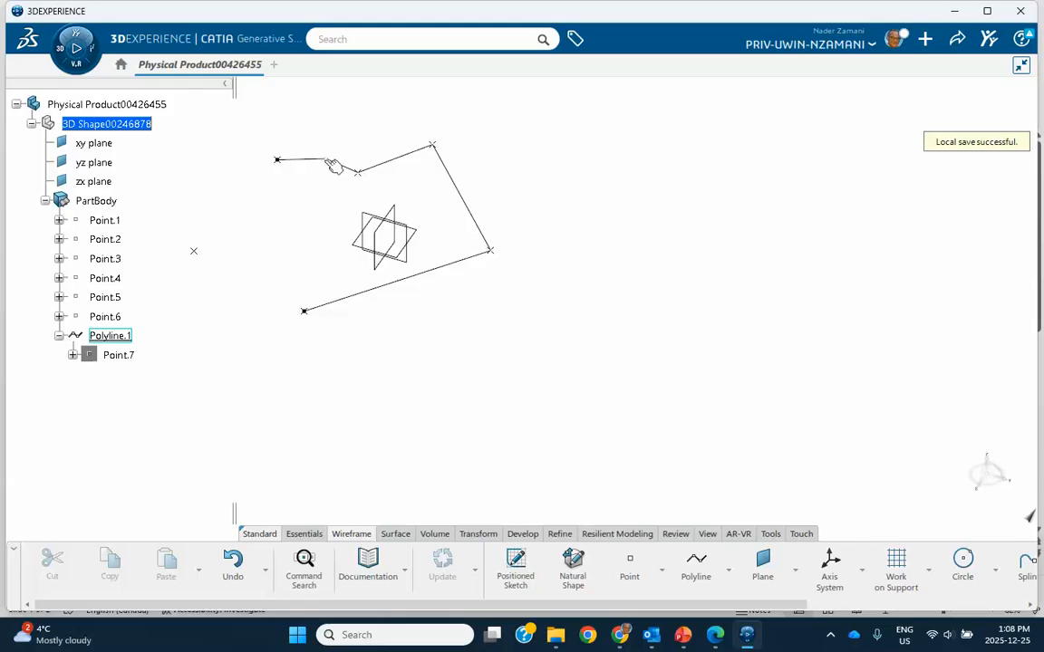
- Reopen the polyline definition, try its Close polyline option and turn the option off again
double_click(110, 336)
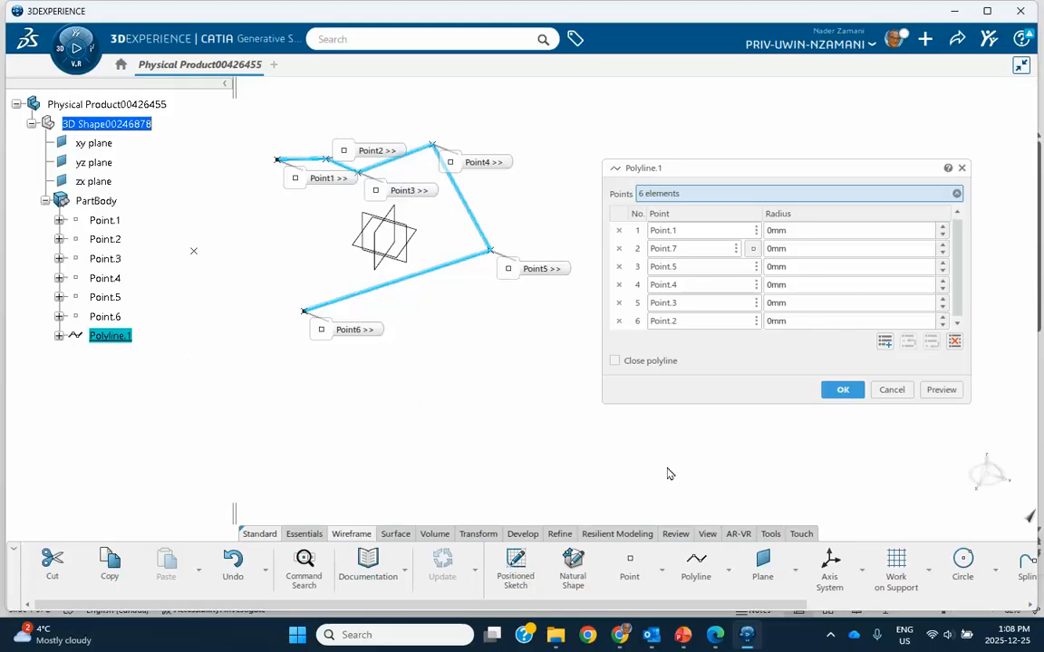
middle_click_drag(685, 466, 707, 443)
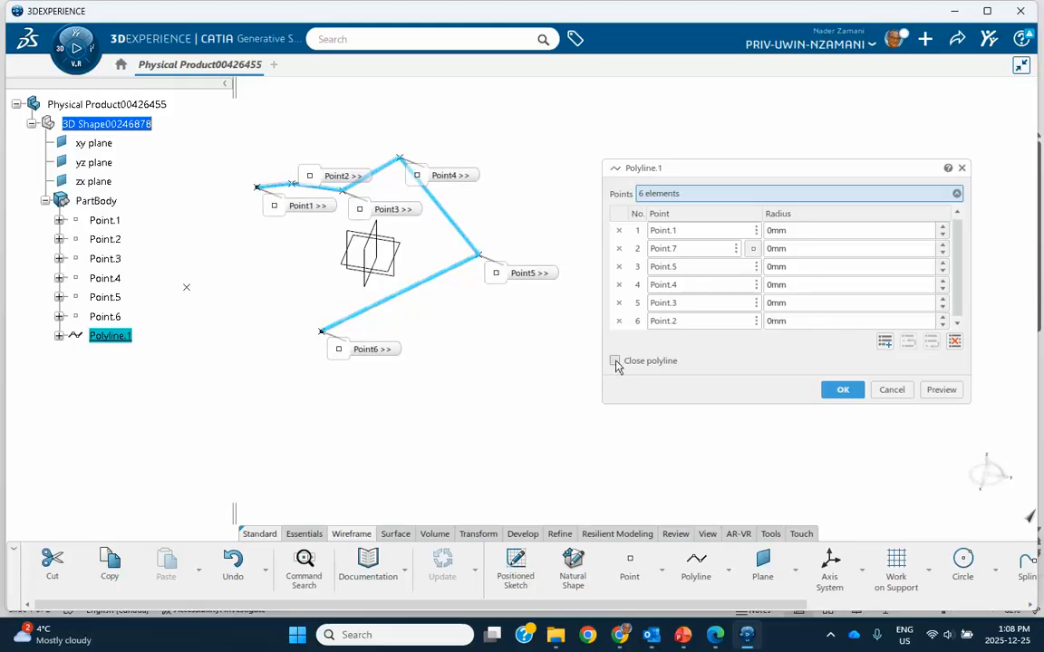
left_click(614, 361)
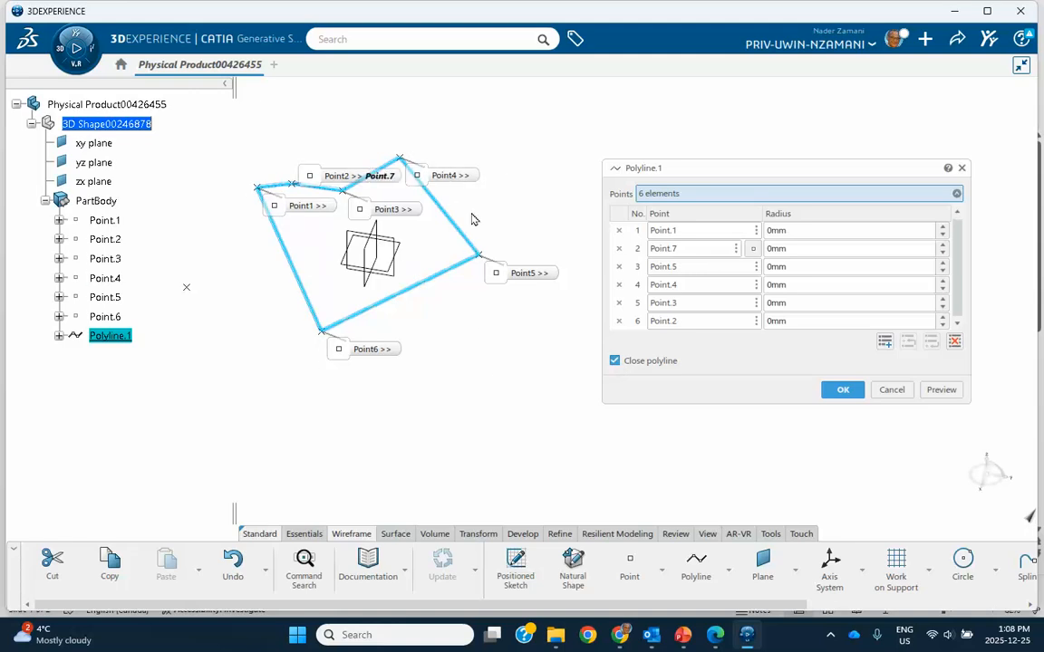
left_click(614, 360)
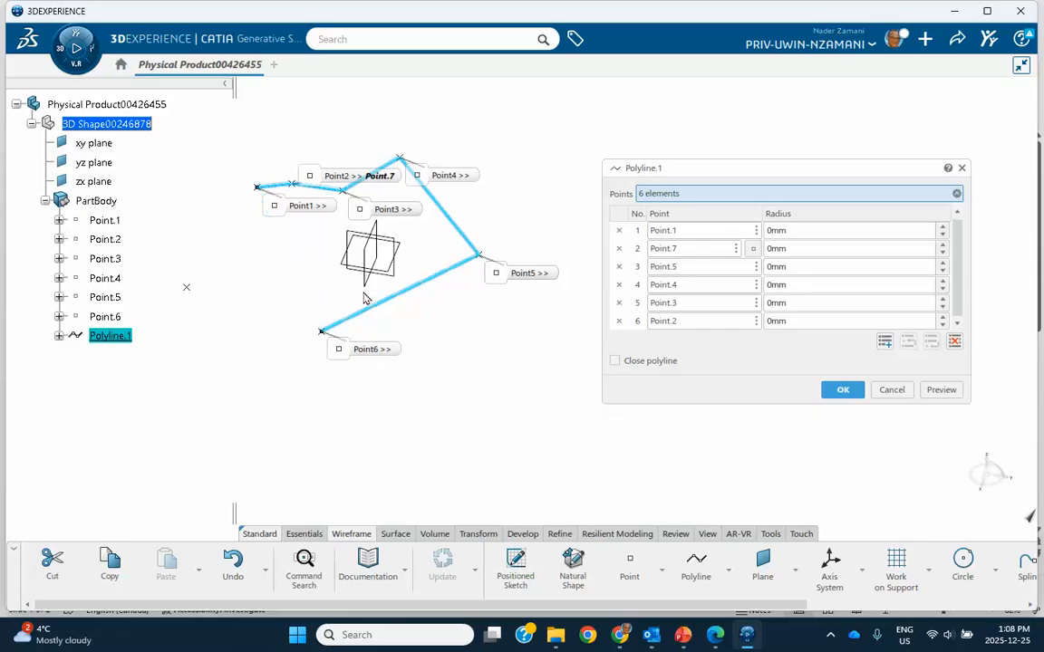
middle_click_drag(519, 291, 641, 442)
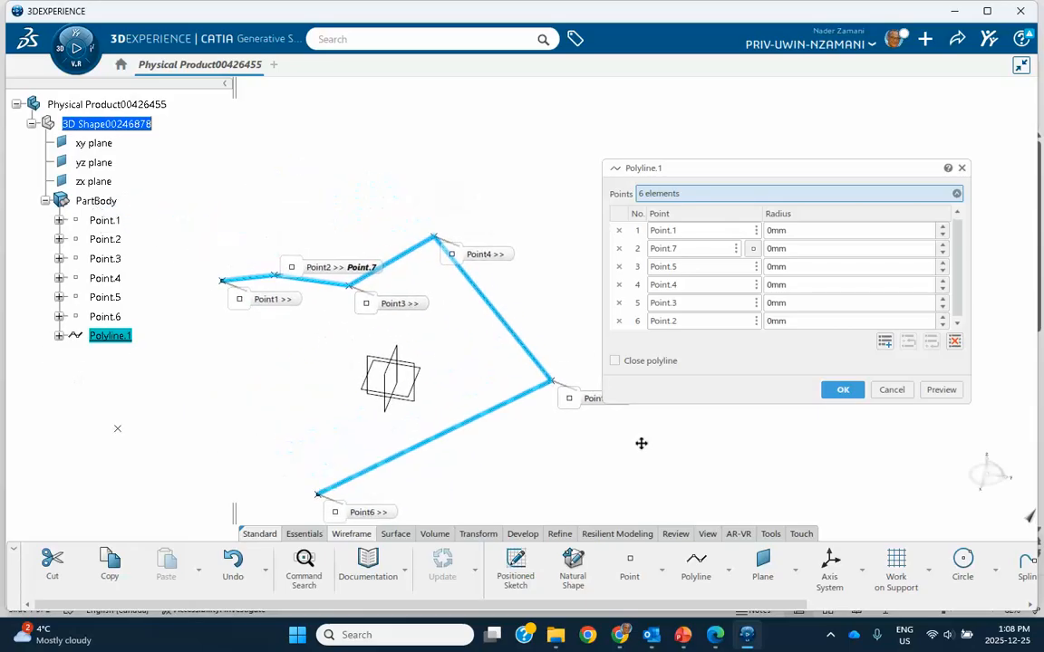
- Set the polyline's corner radius at Point.7 to 10 mm and complete the edit
left_click(671, 233)
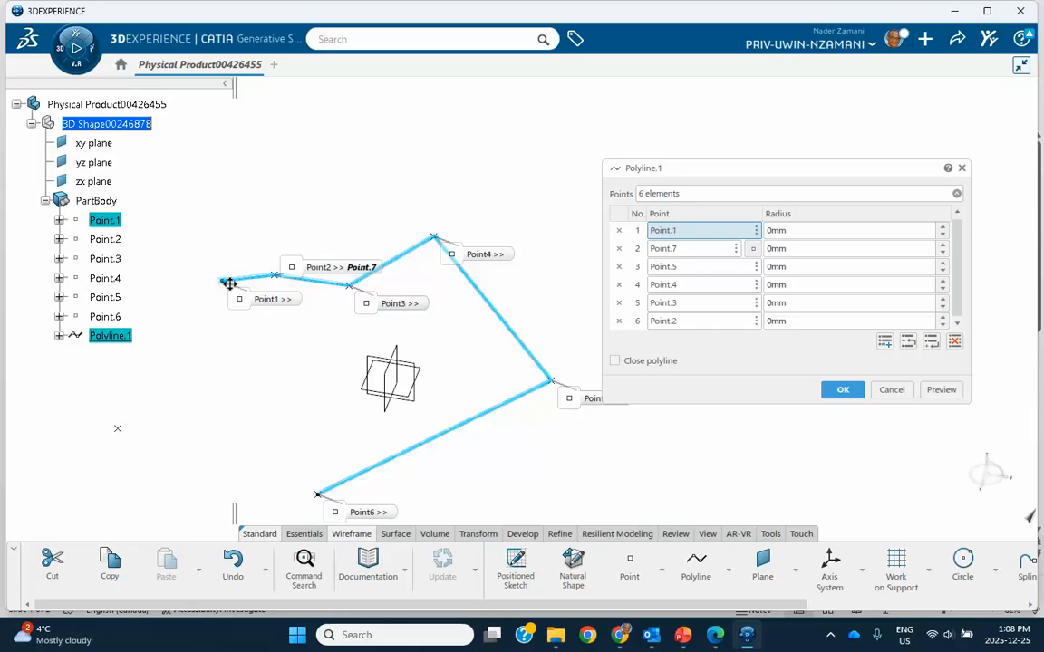
left_click(667, 251)
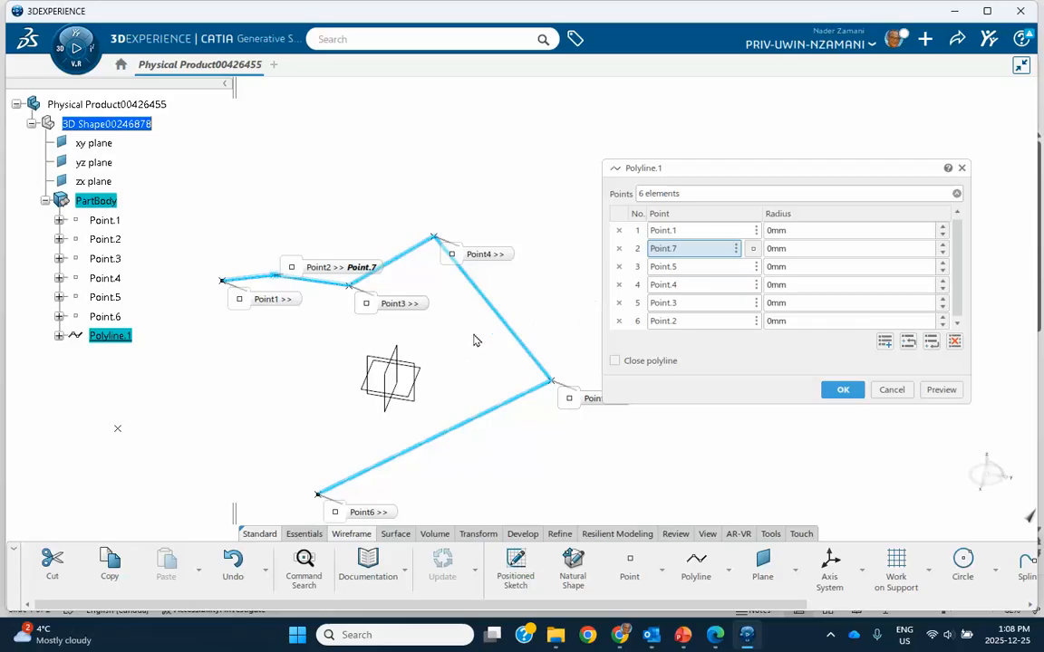
left_click_drag(292, 268, 262, 210)
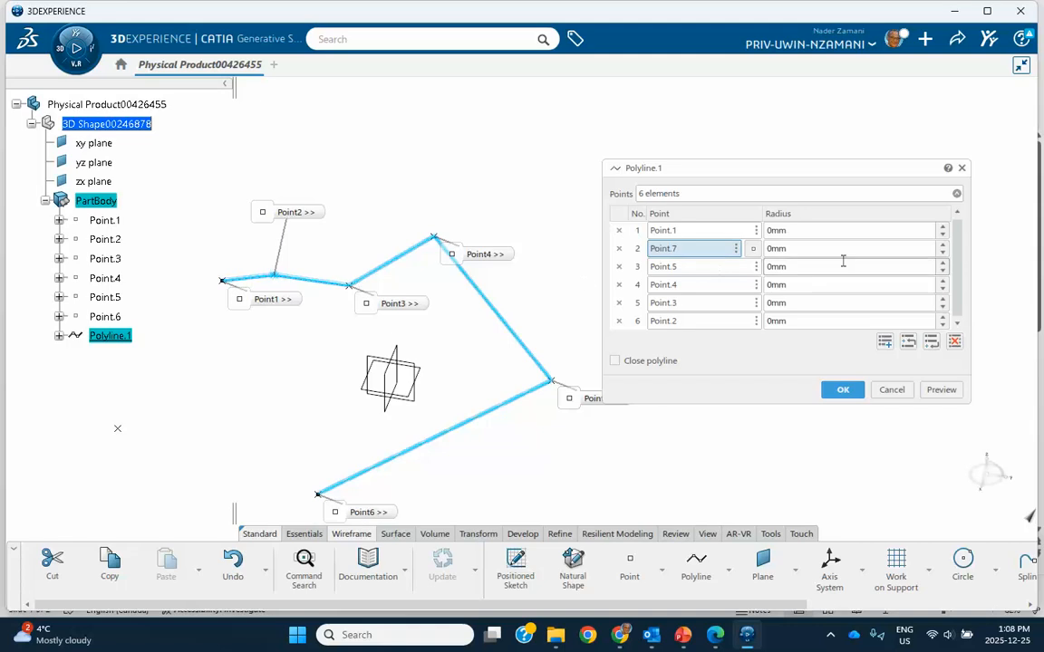
left_click(943, 245)
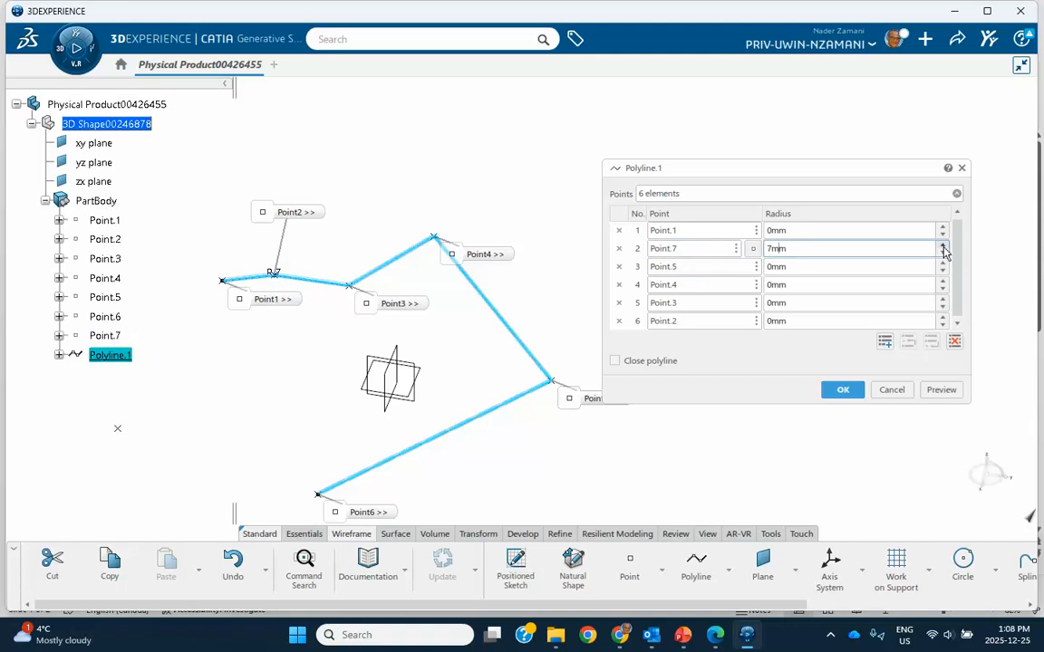
left_click_drag(799, 250, 740, 253)
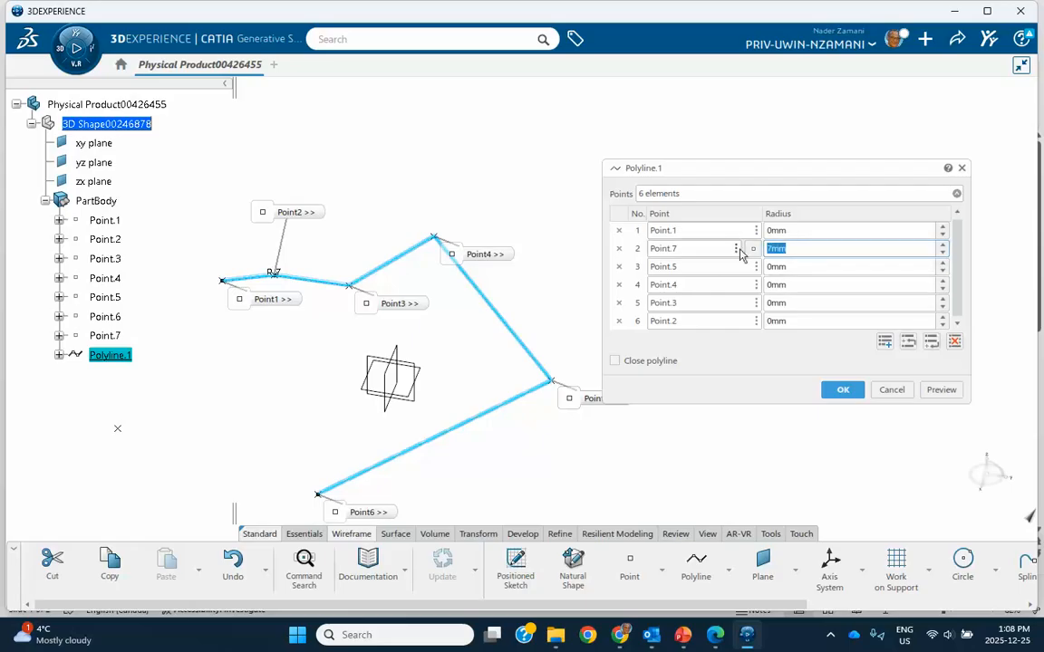
type("10")
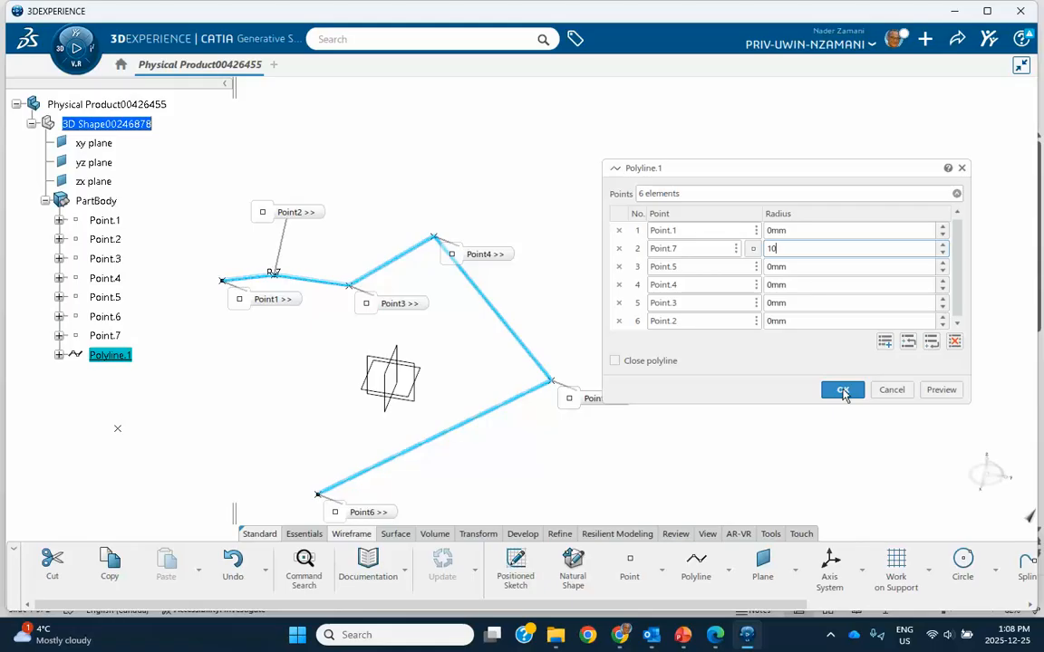
left_click(842, 392)
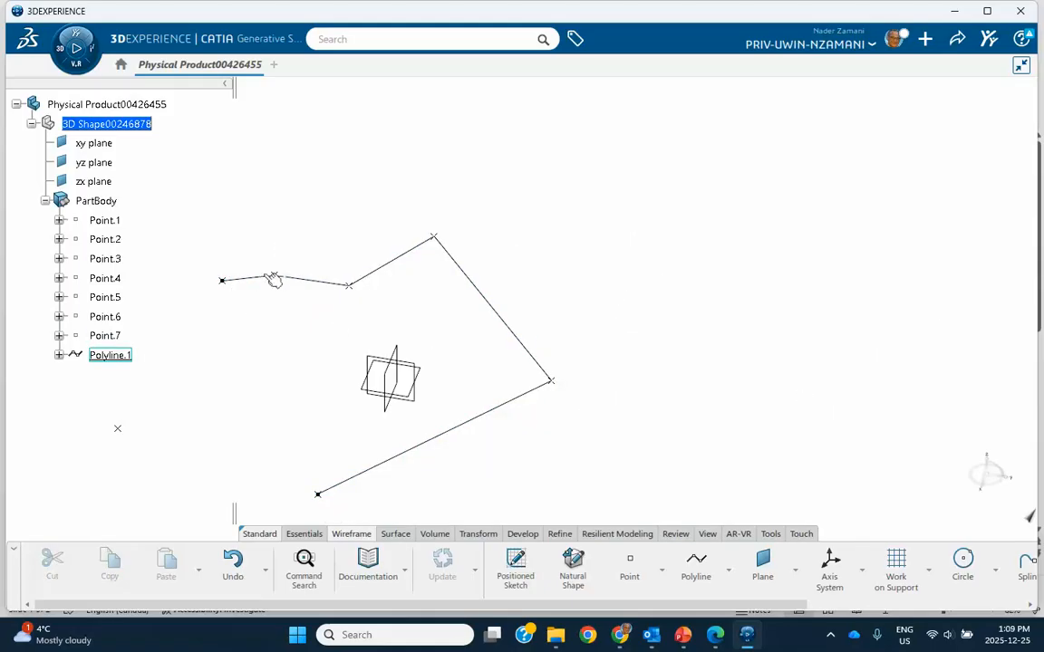
- Edit the polyline again, set the corner radius at Point.4 to 50 mm and preview the rounded corner
double_click(111, 355)
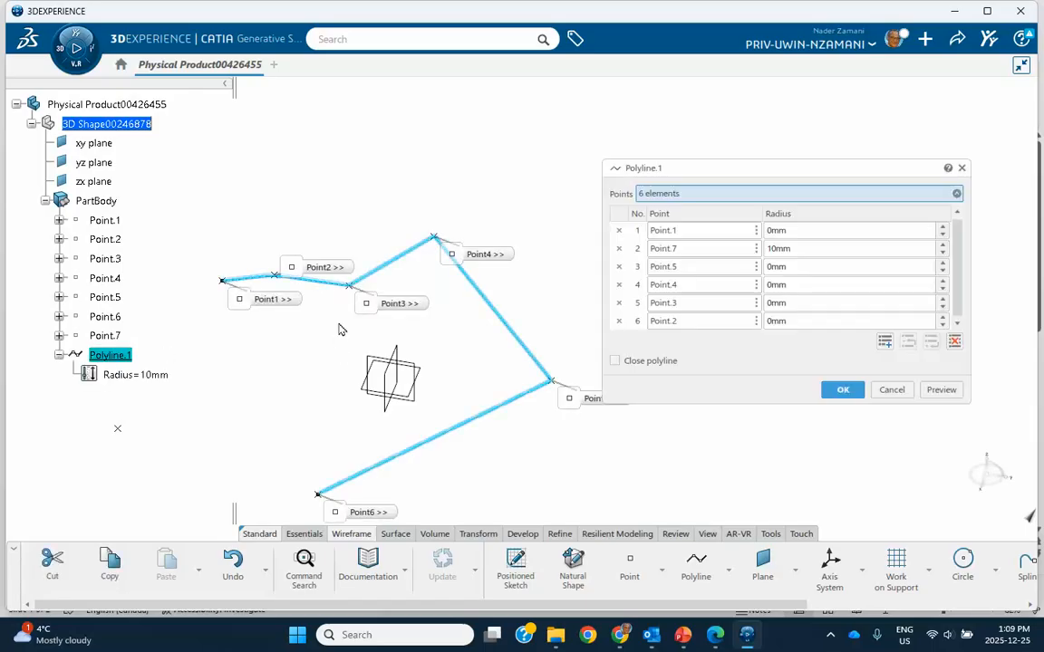
left_click(680, 288)
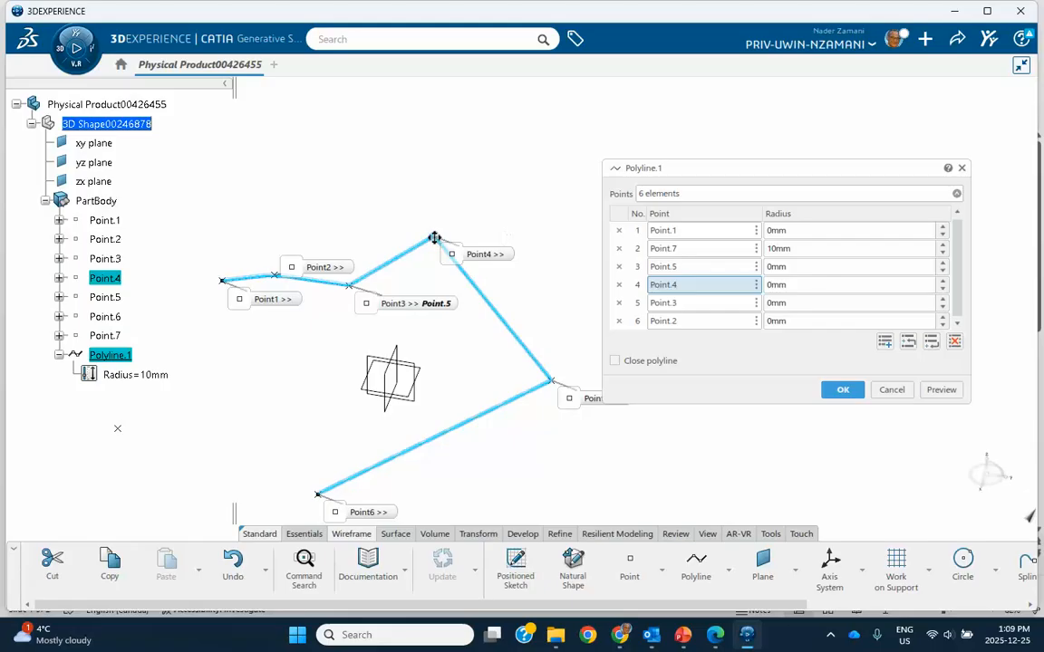
left_click_drag(442, 250, 440, 178)
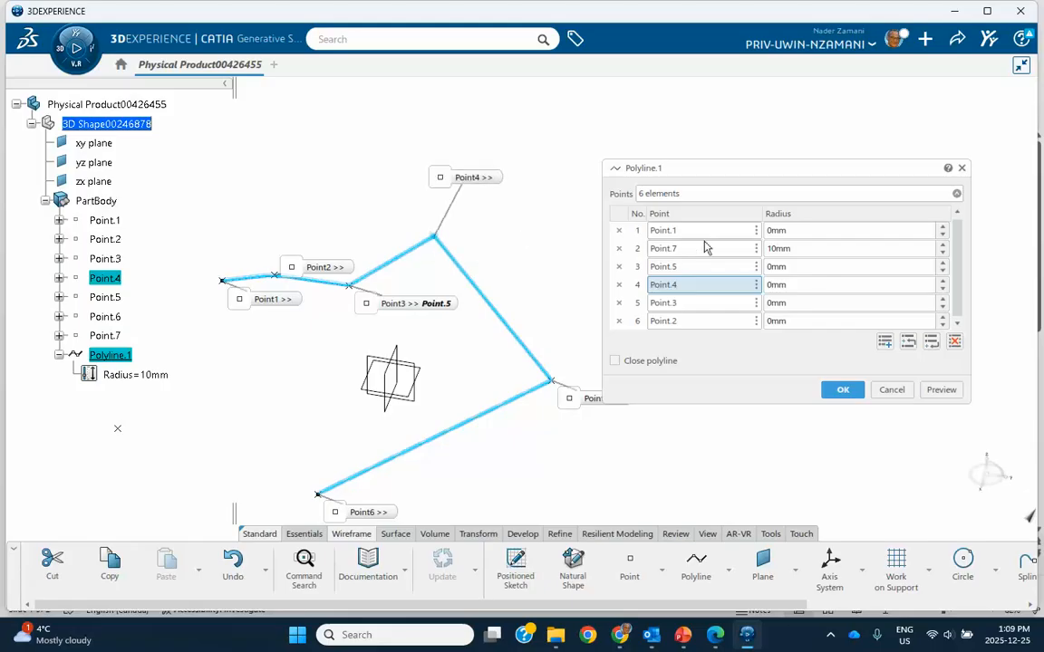
left_click(797, 284)
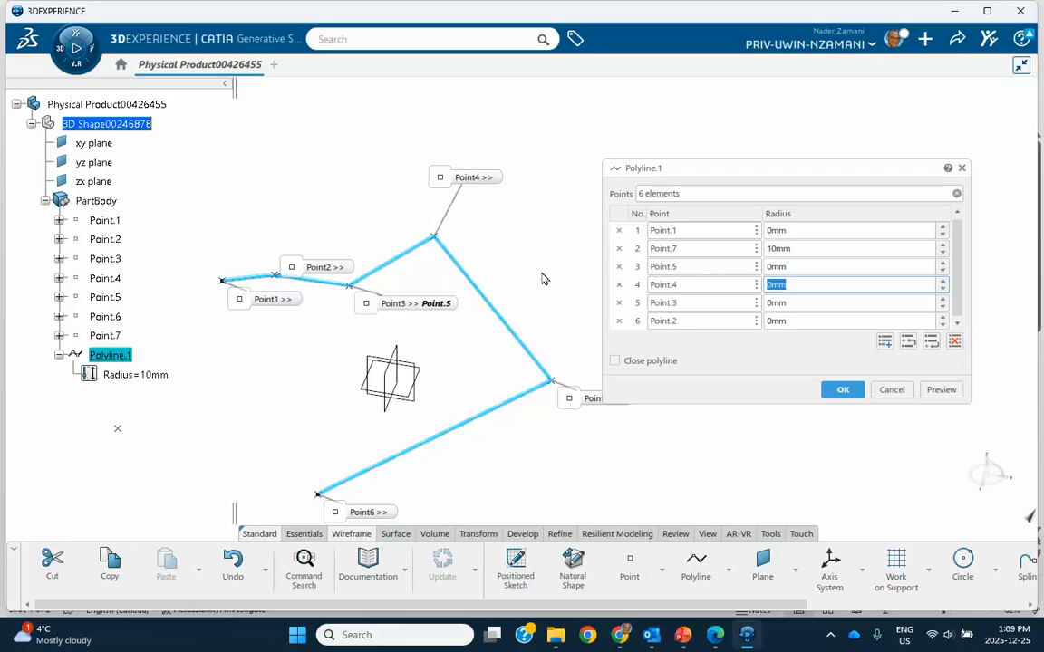
type("50")
left_click(933, 390)
middle_click_drag(458, 354, 450, 295)
- Try a 500 mm corner radius at Point.4, restore it to 50 mm and preview the polyline
left_click(779, 286)
type("0mm")
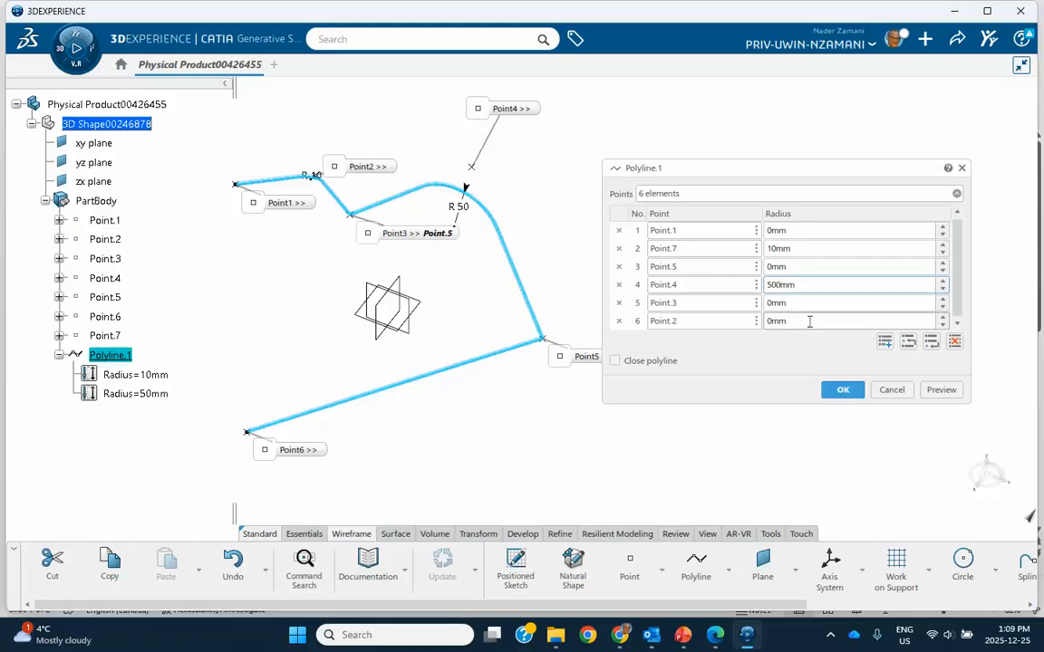
left_click(935, 391)
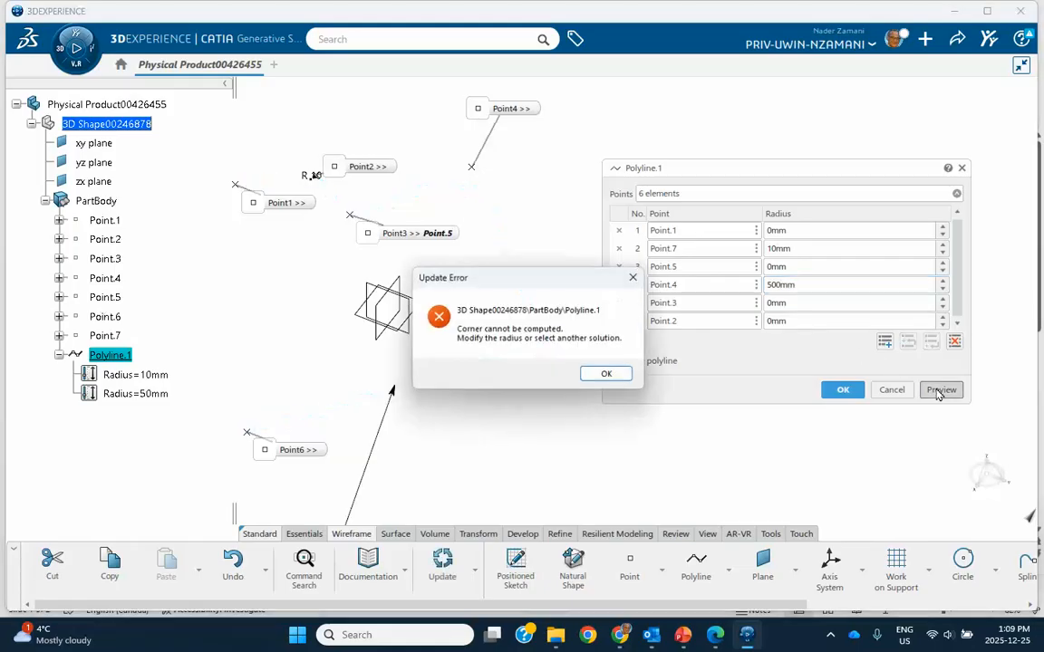
left_click(608, 374)
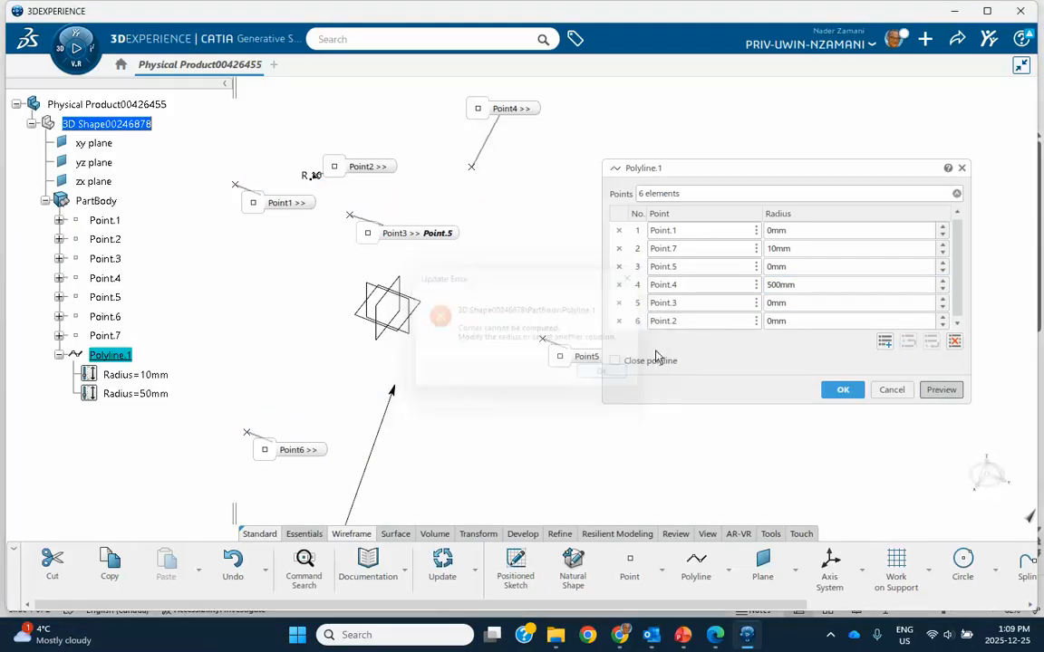
key("Delete")
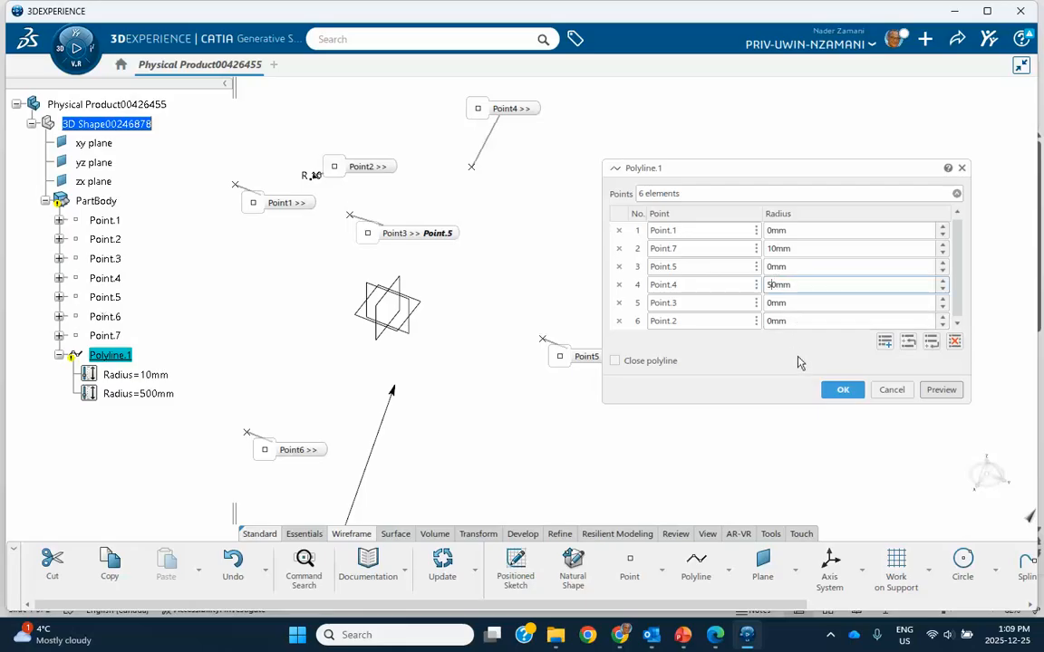
left_click(941, 389)
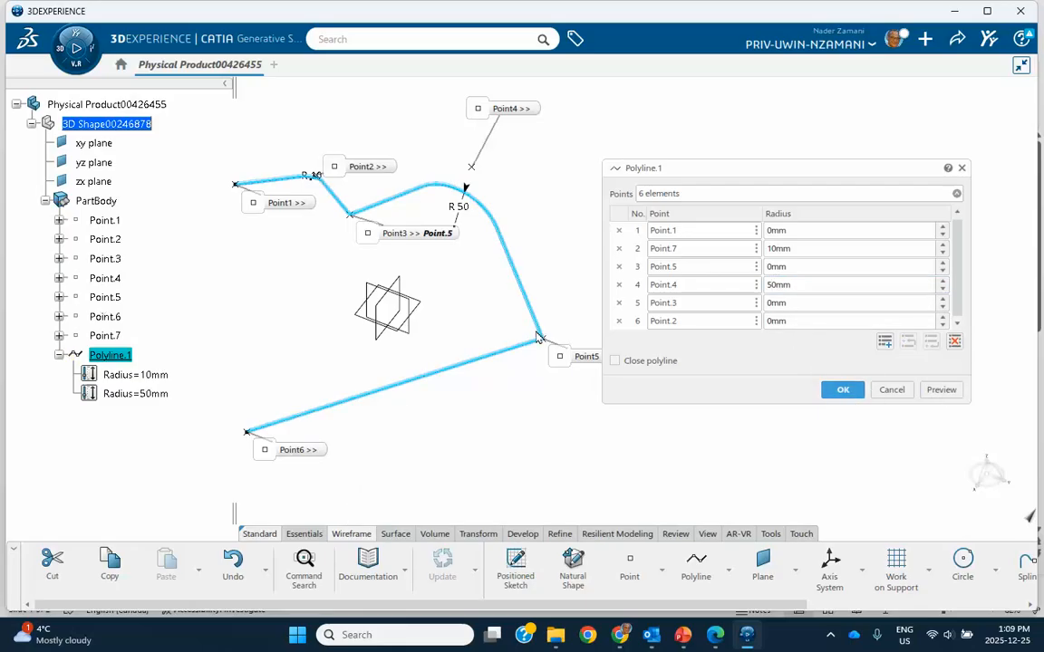
- Set the corner radius at the polyline's end point, Point.2, to 30 mm and preview it
left_click(668, 324)
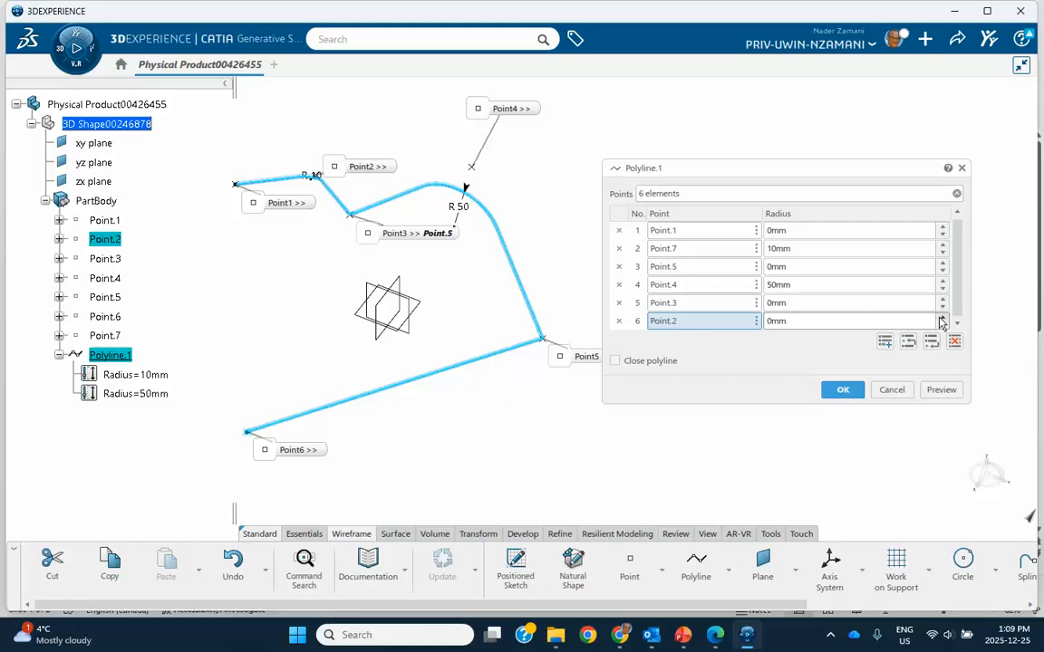
left_click(804, 322)
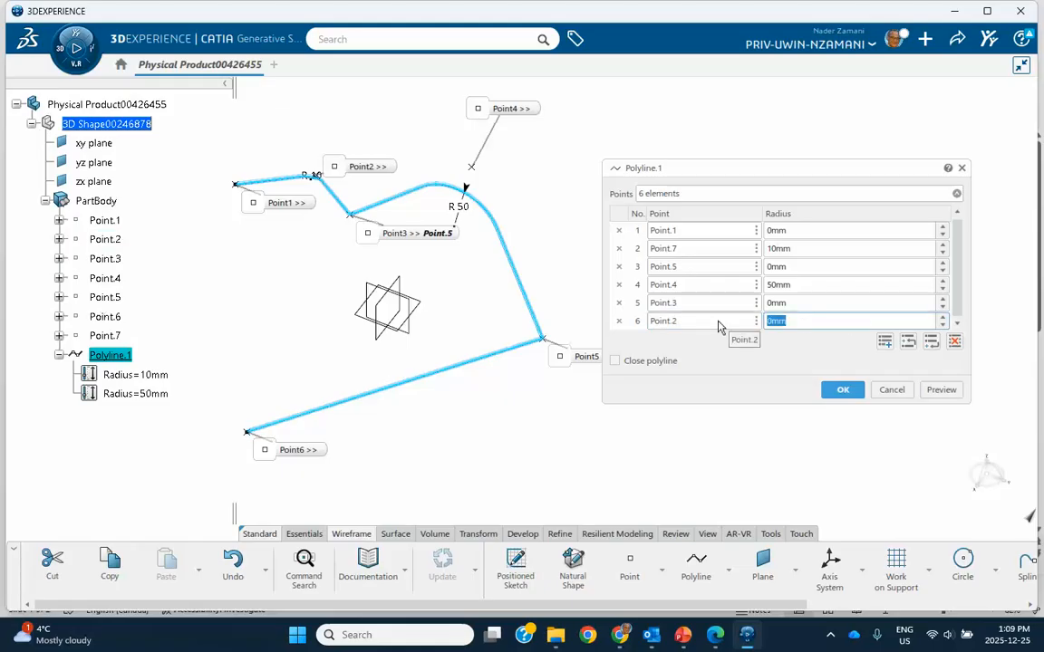
type("30")
left_click(940, 391)
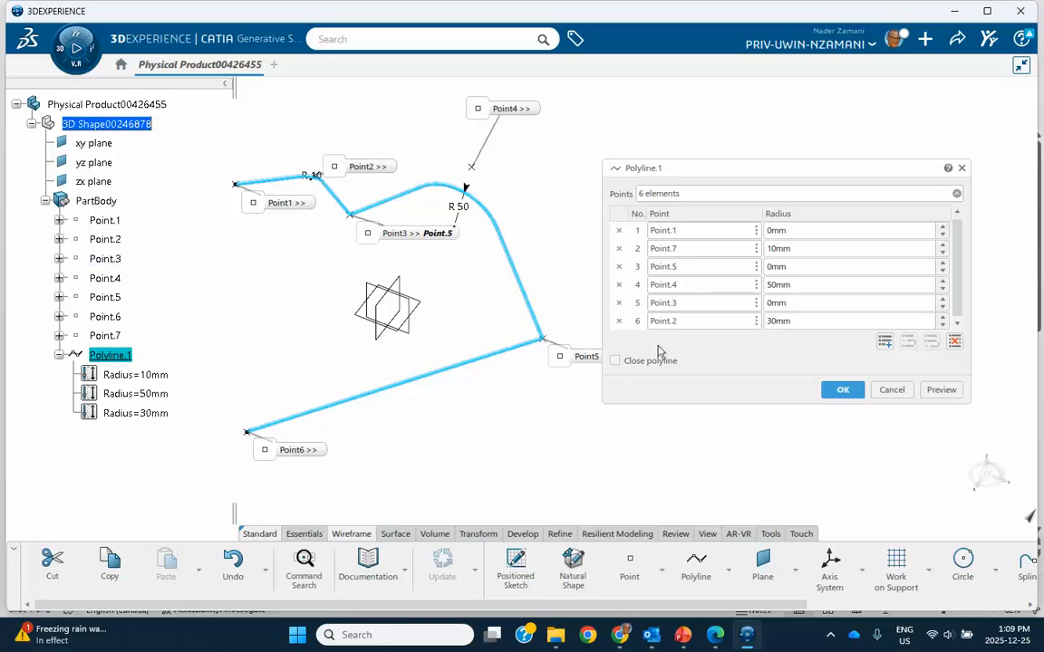
- Close the polyline between its last and first points, inspect its shape and complete the edit
left_click(615, 362)
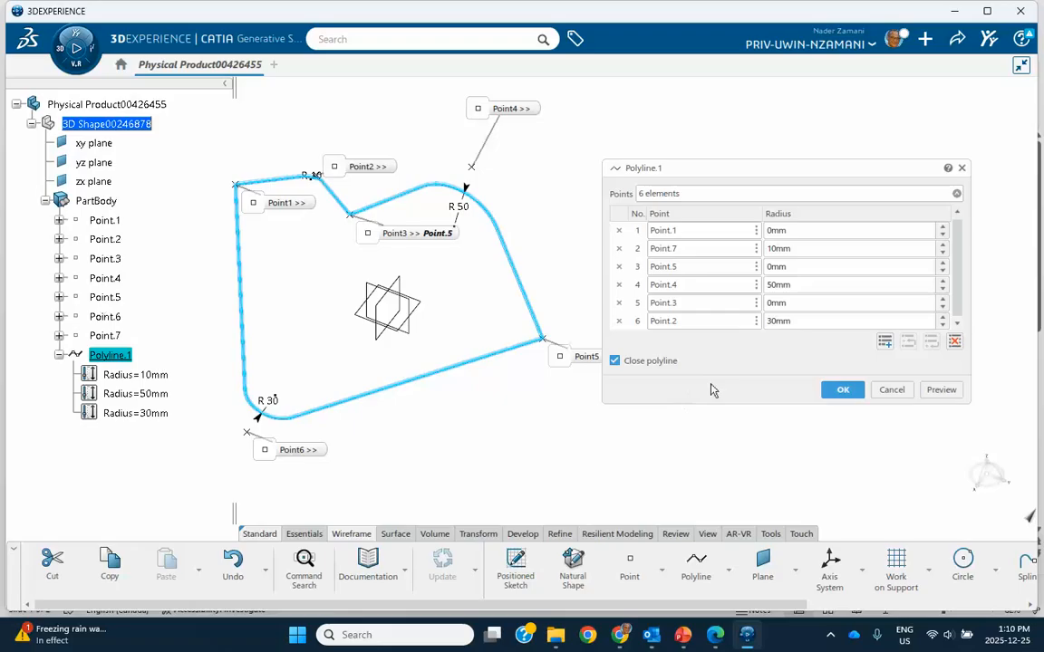
left_click_drag(710, 172, 753, 165)
middle_click_drag(458, 354, 548, 329)
middle_click_drag(402, 393, 480, 391)
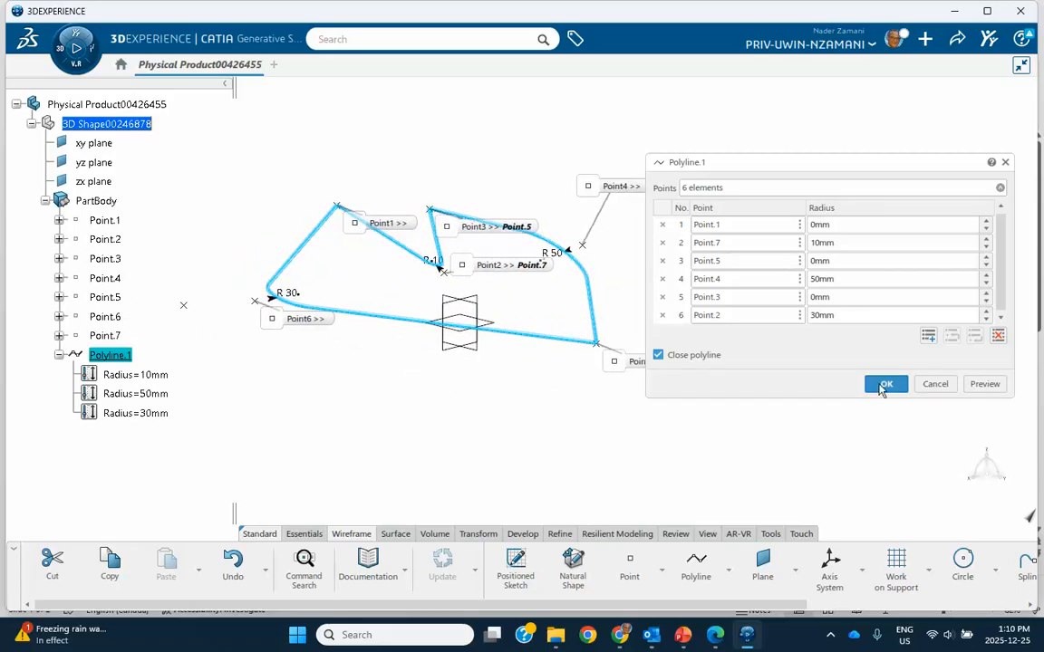
left_click(883, 385)
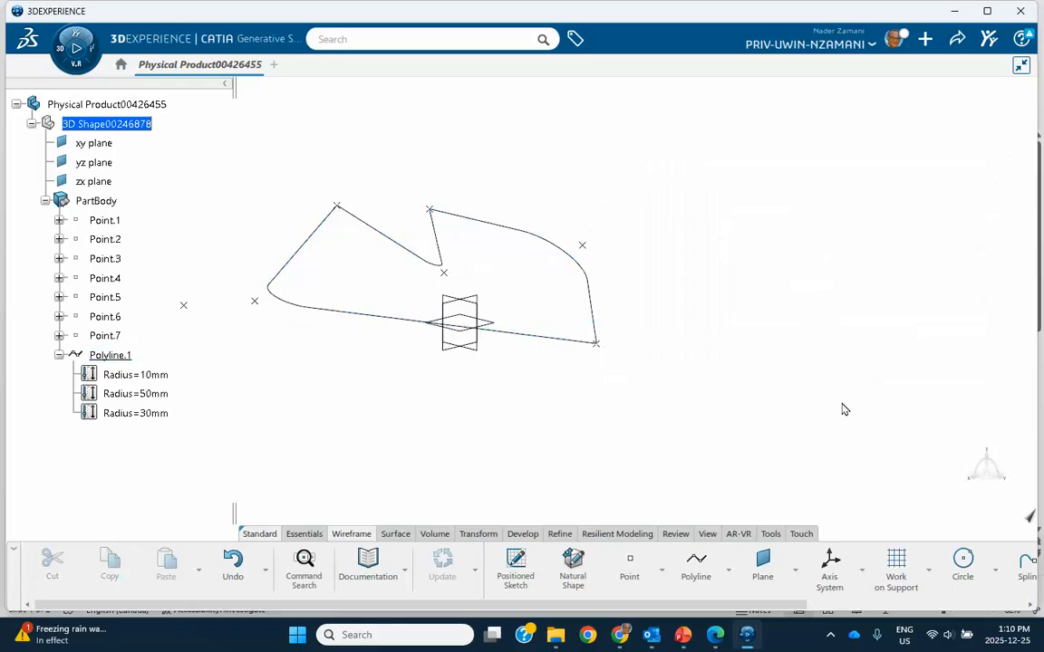
left_click(830, 634)
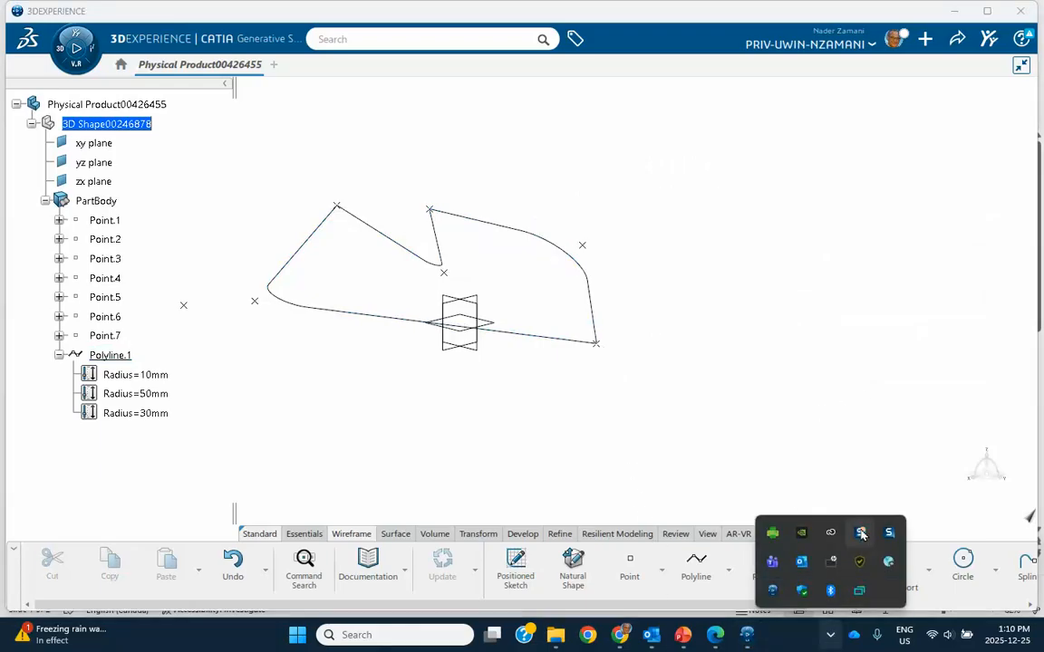